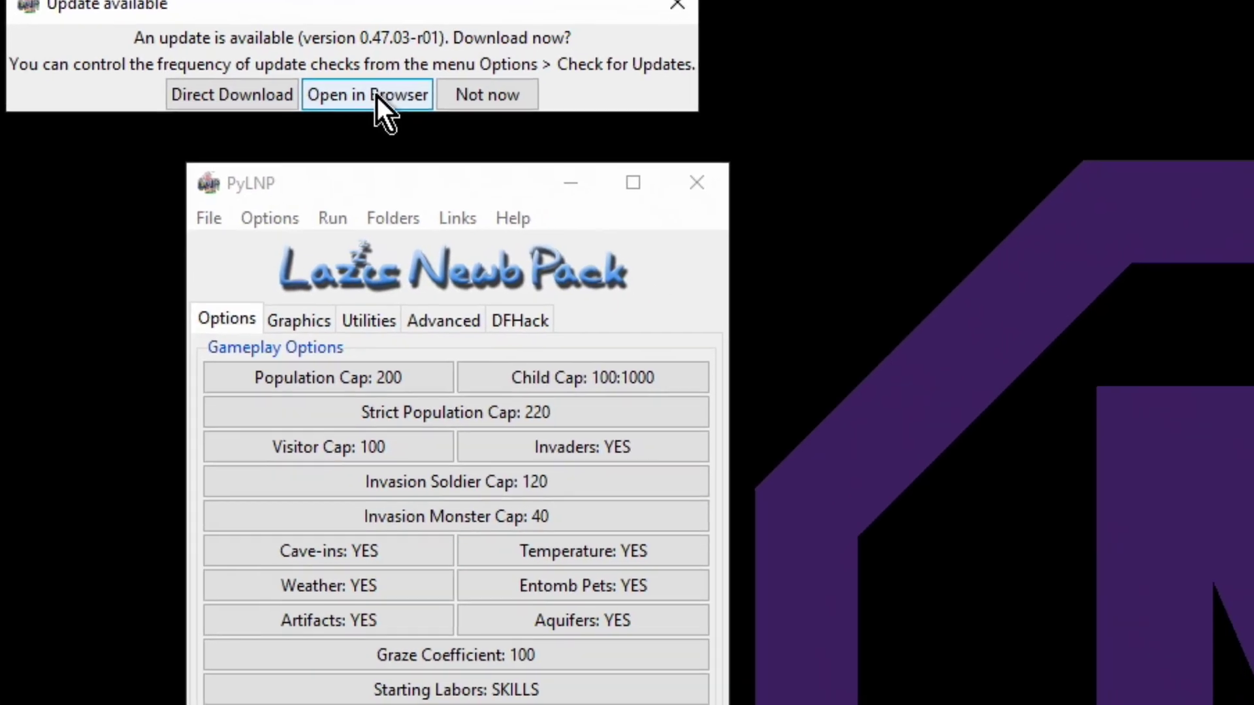
# Step: Open the 0.47.03-r01 update's download page in the browser and its Bay12 forums thread in a new tab
pyautogui.click(430, 127)
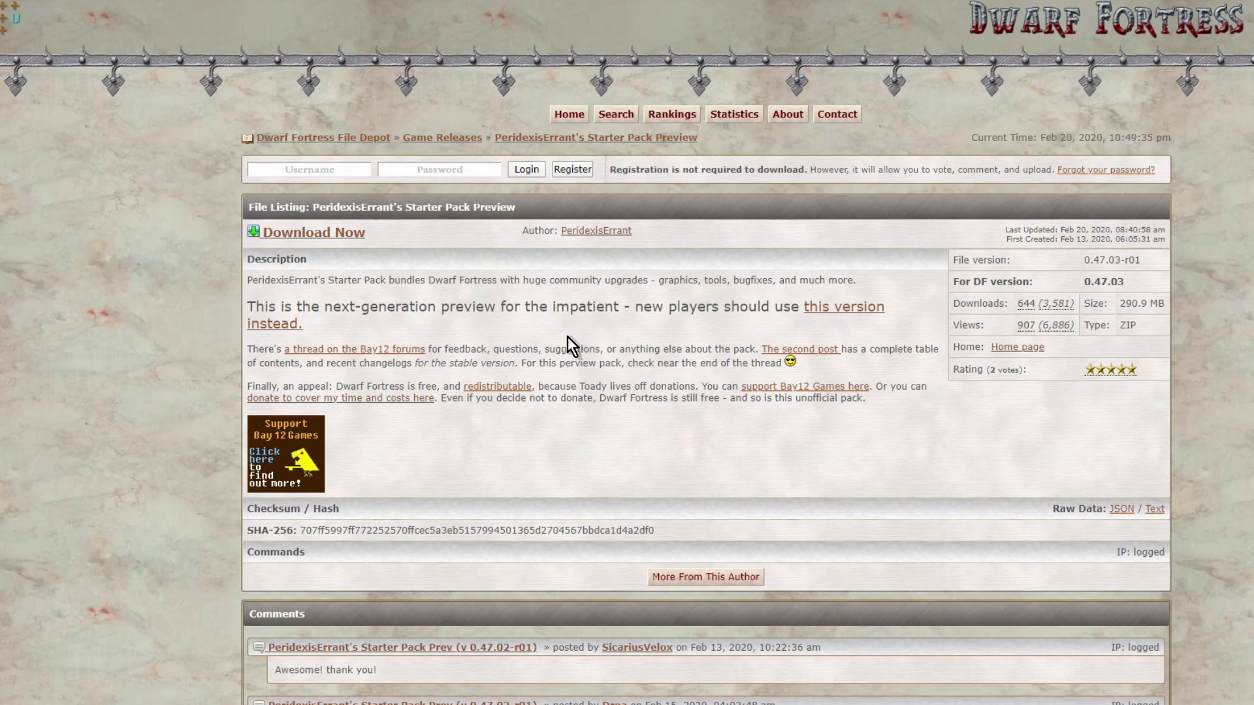
pyautogui.rightClick(342, 352)
pyautogui.click(395, 361)
pyautogui.hotkey('ctrl', 'Tab')
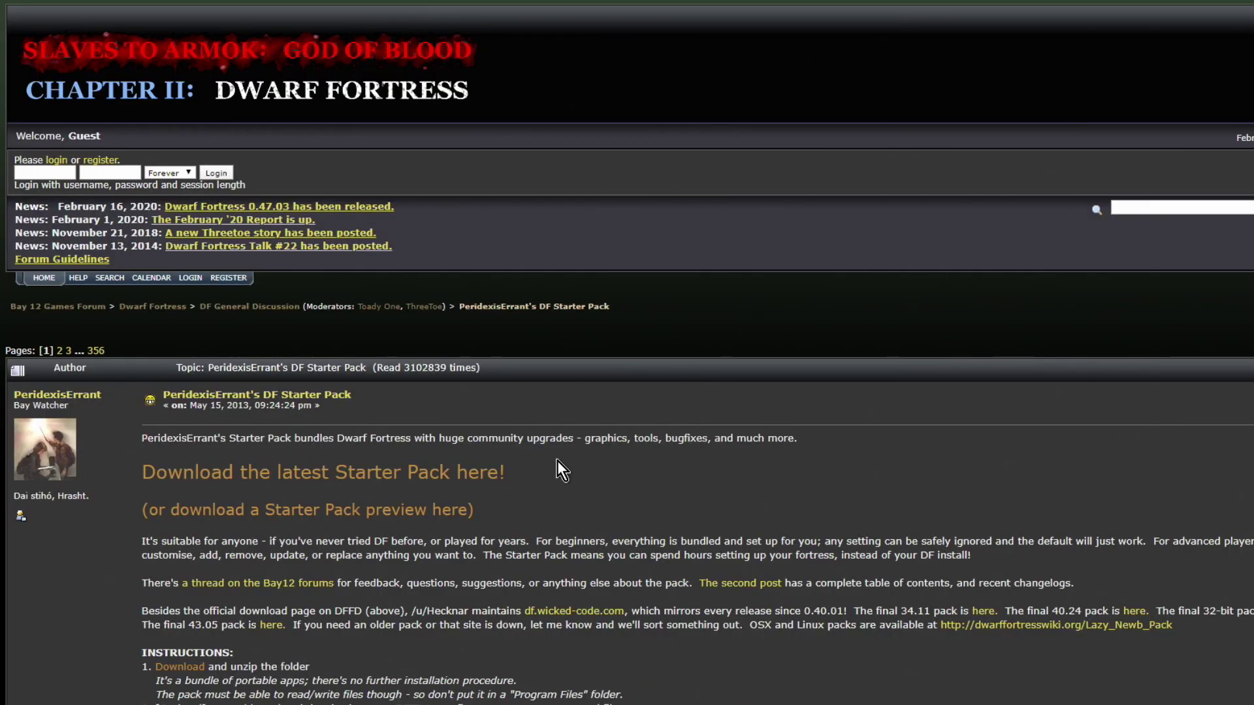
# Step: Examine pages 355 and 356 of the Starter Pack thread for the 0.47.03-r01 release notes and the replies about the TWBT plugin
pyautogui.click(96, 351)
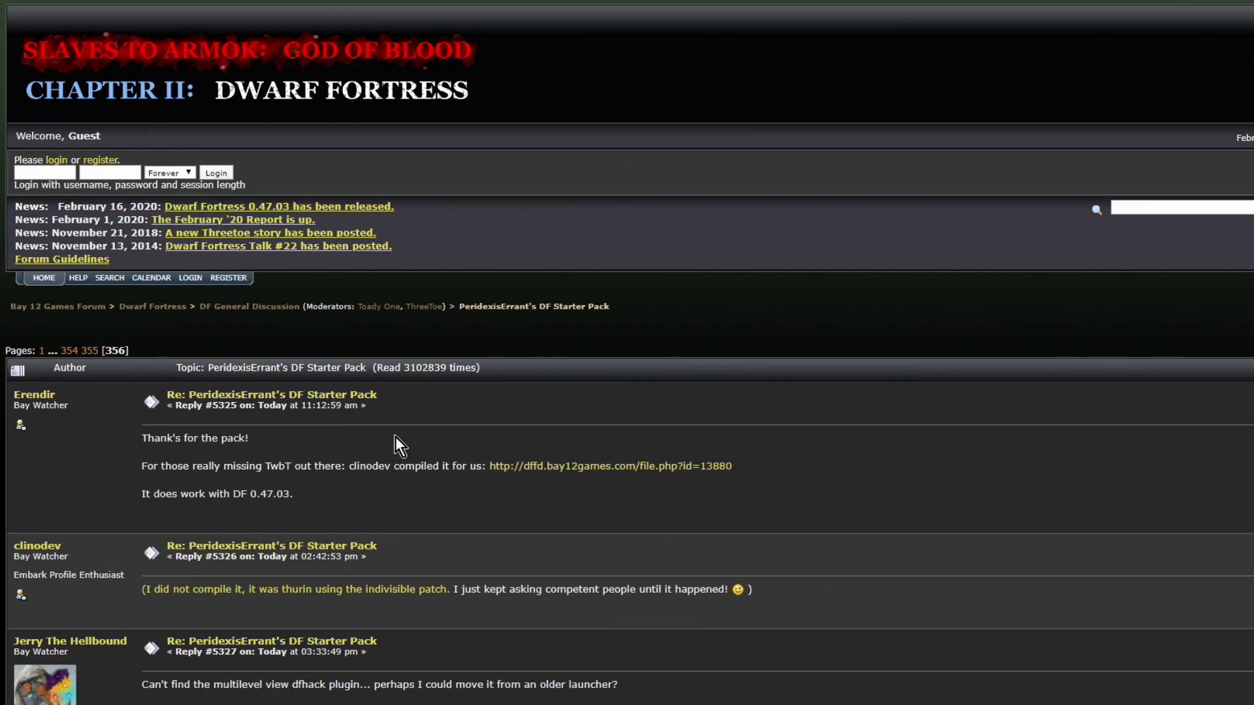
pyautogui.scroll(-1, 395, 436)
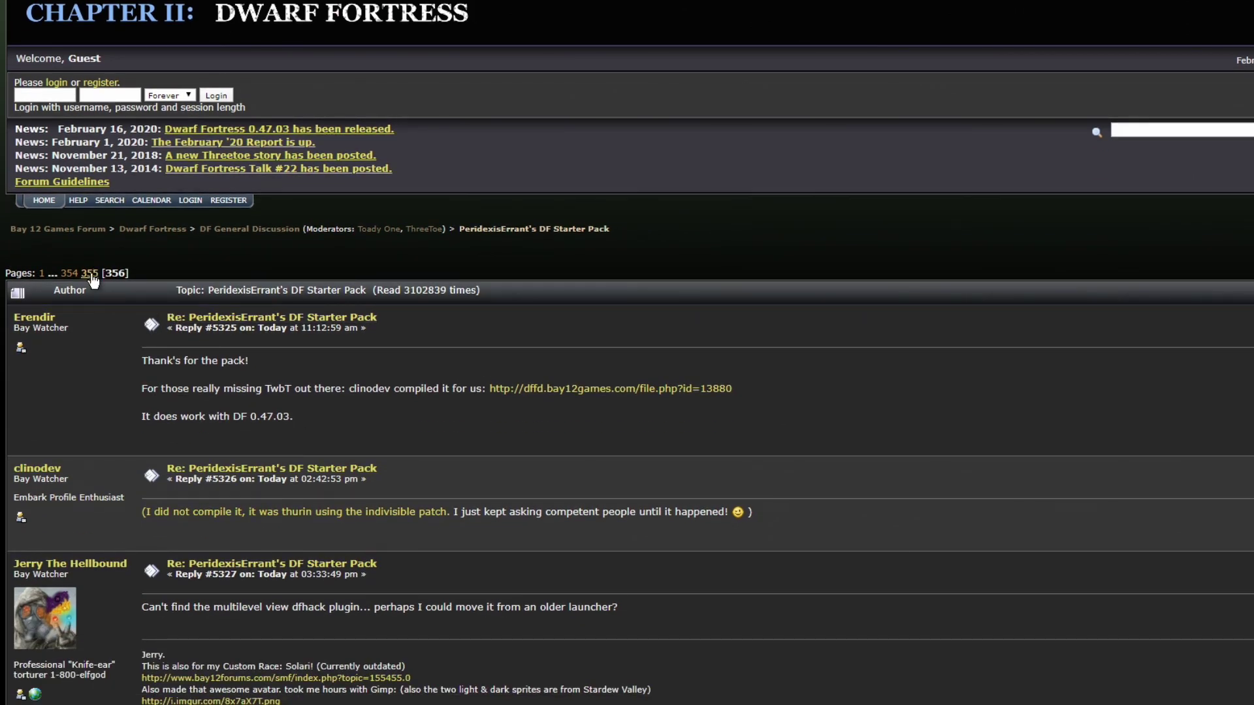
pyautogui.scroll(-11, 501, 418)
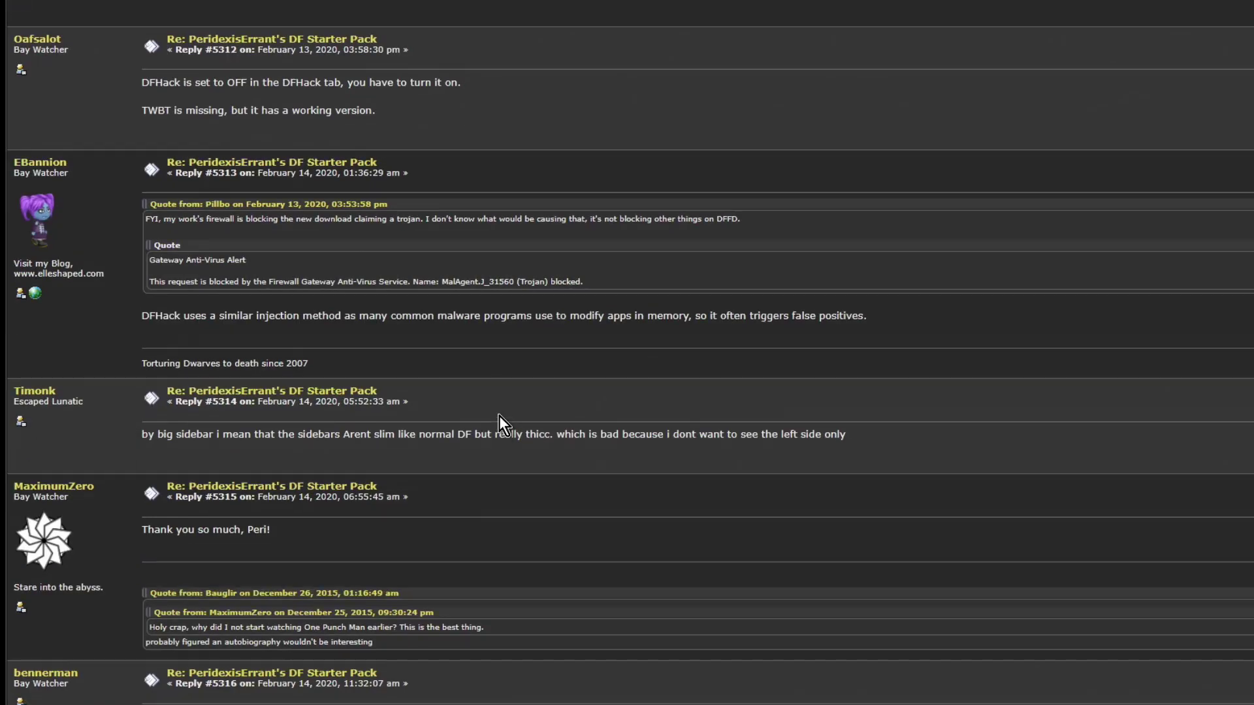
pyautogui.scroll(-14, 499, 415)
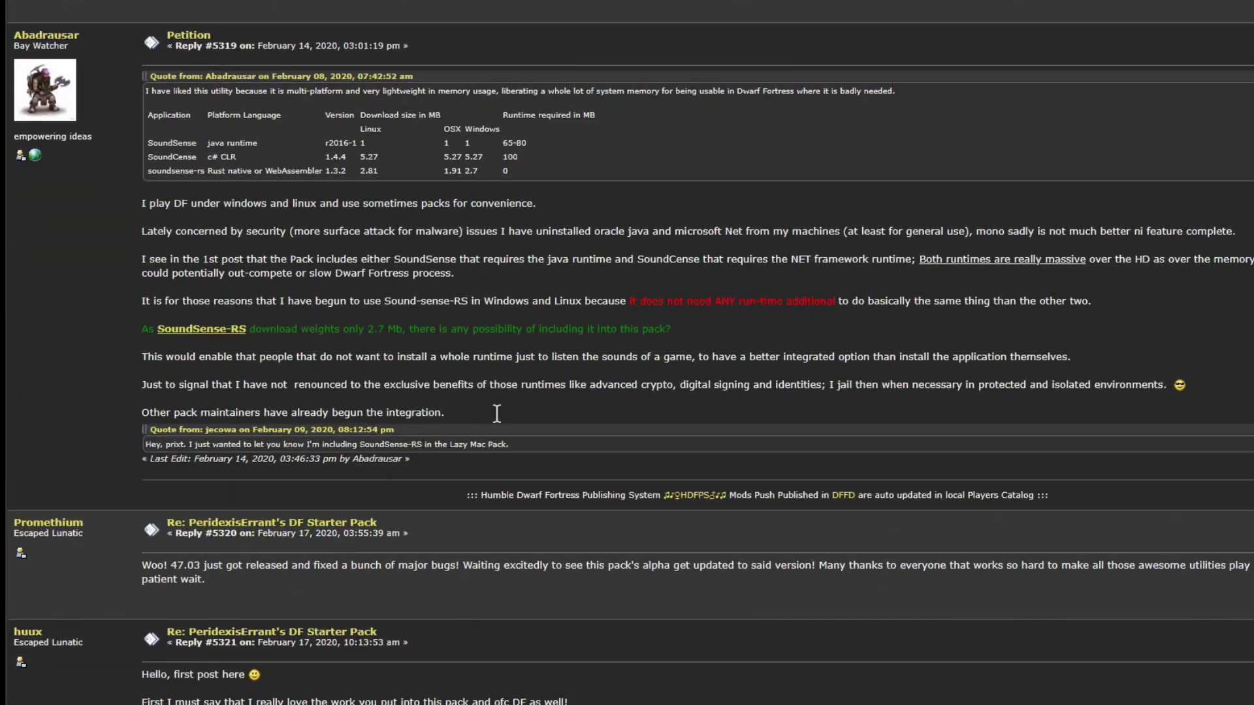
pyautogui.scroll(-10, 498, 414)
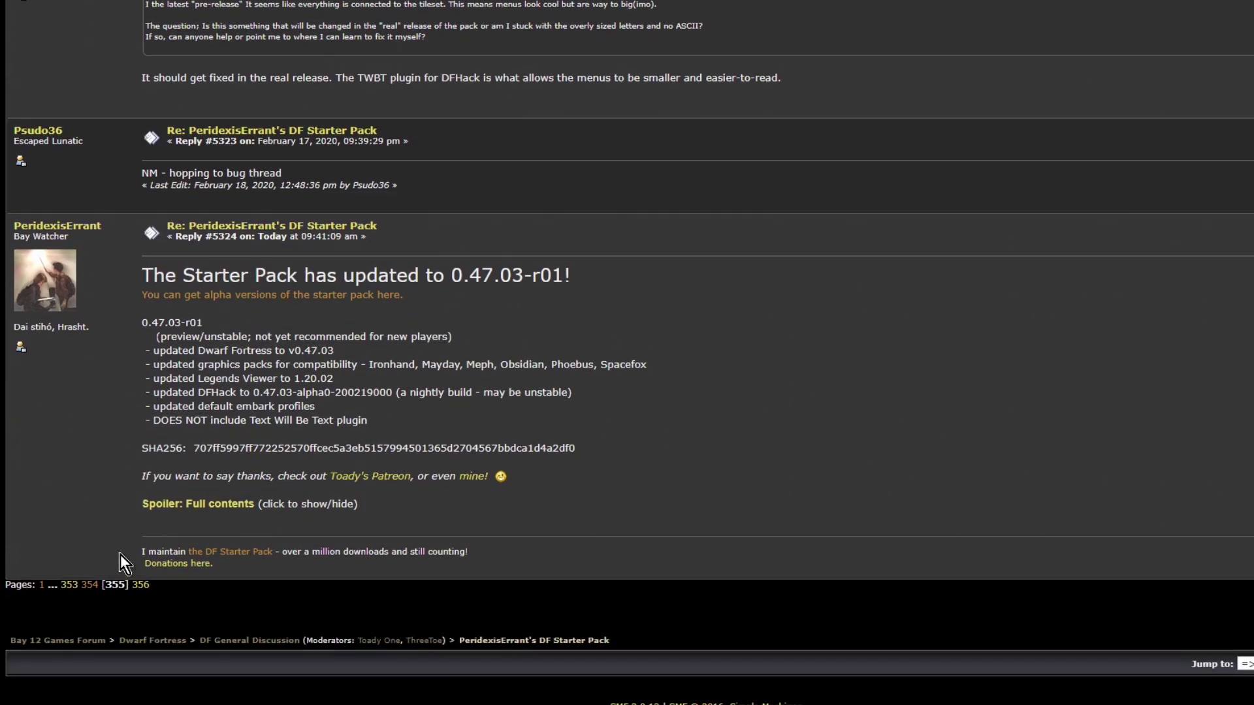
pyautogui.click(141, 585)
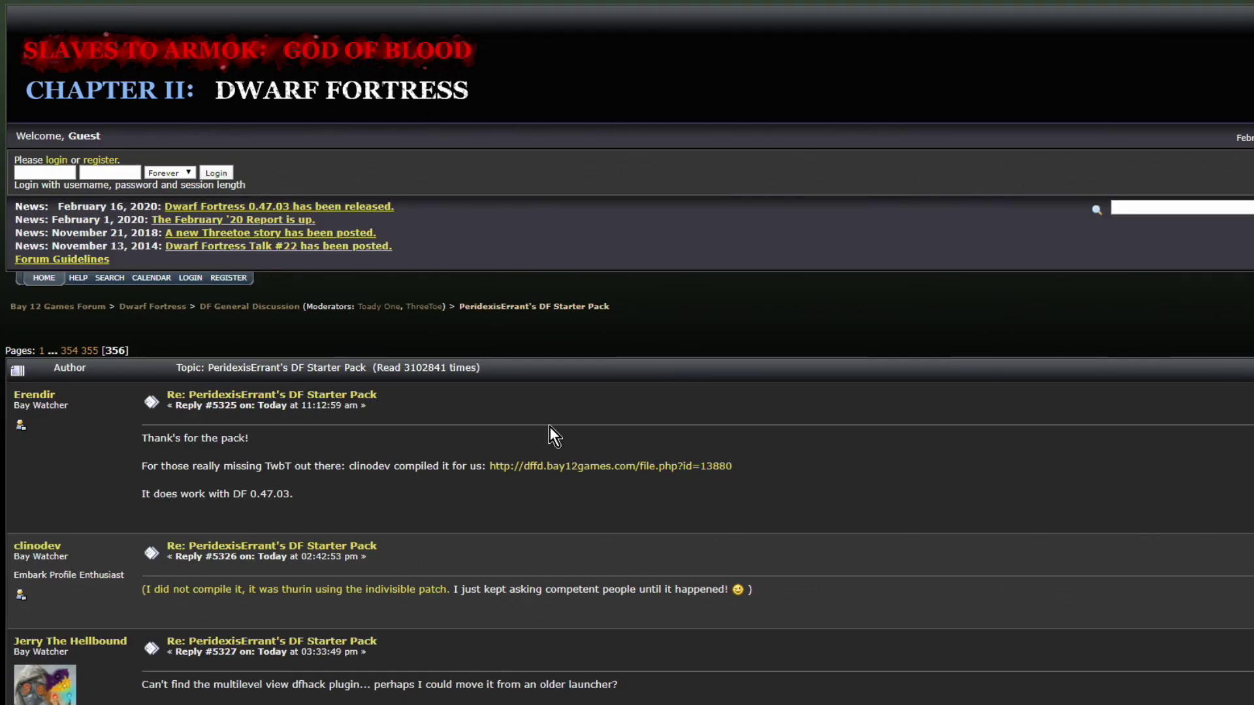
pyautogui.scroll(-2, 782, 444)
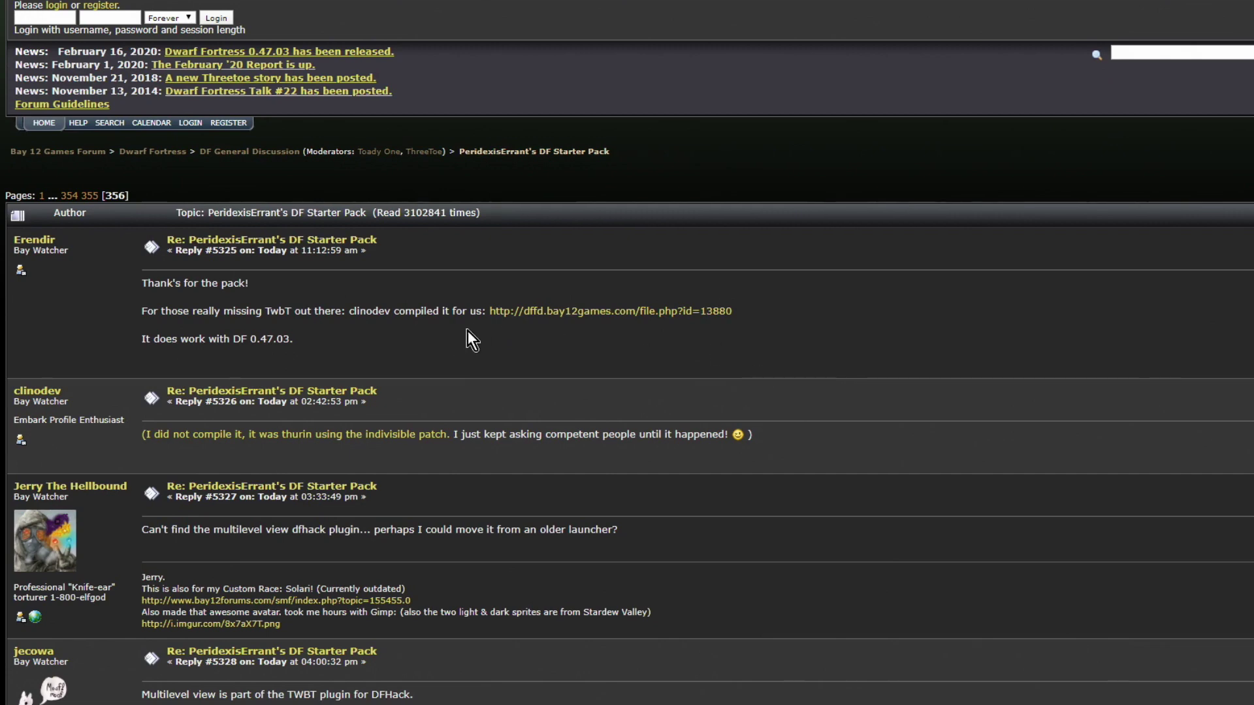
pyautogui.scroll(-3, 439, 332)
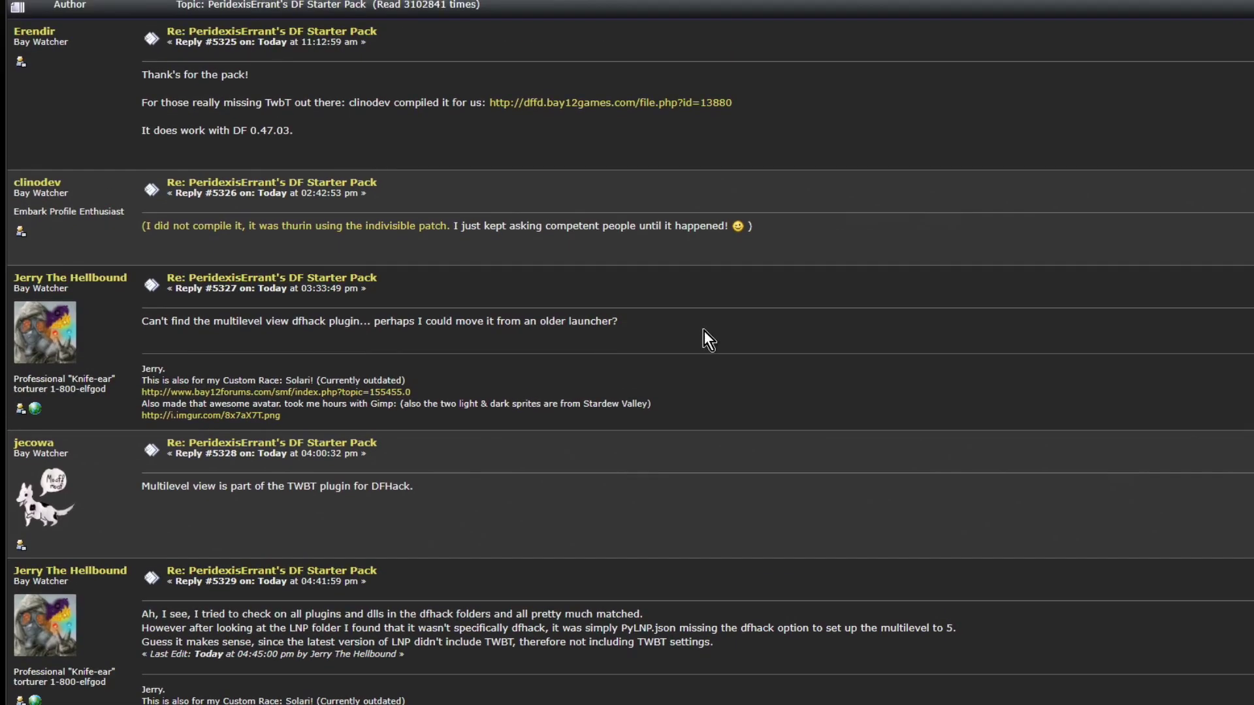
pyautogui.scroll(3, 717, 330)
pyautogui.scroll(1, 641, 317)
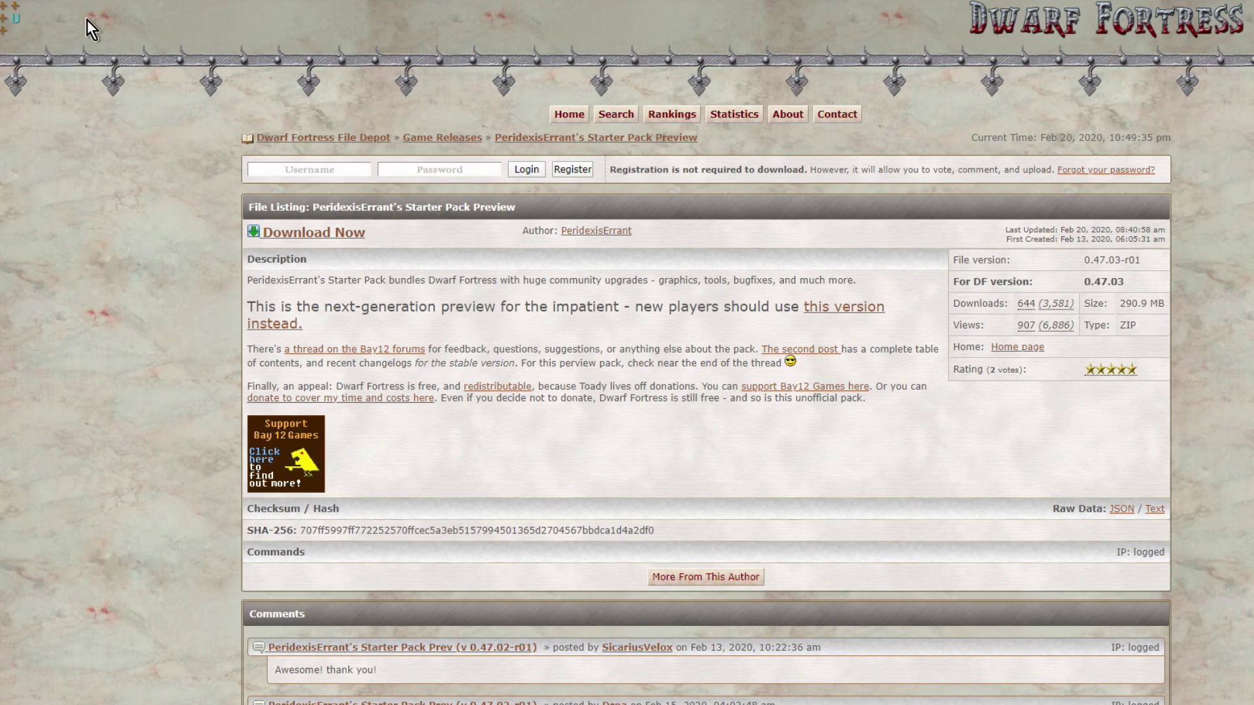
# Step: Download PeridexisErrant's Starter Pack 0.47.03-r01 from its file listing and extract the ZIP archive directly into the Downloads folder
pyautogui.scroll(-1, 165, 306)
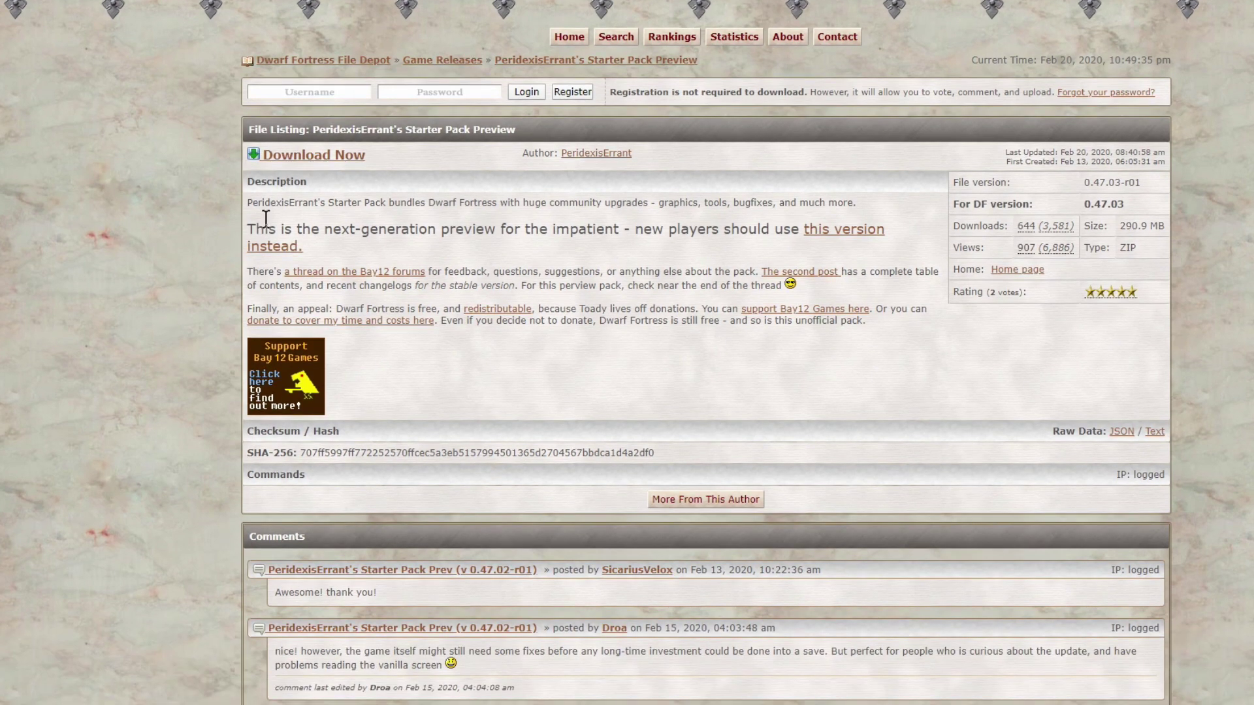
pyautogui.click(310, 163)
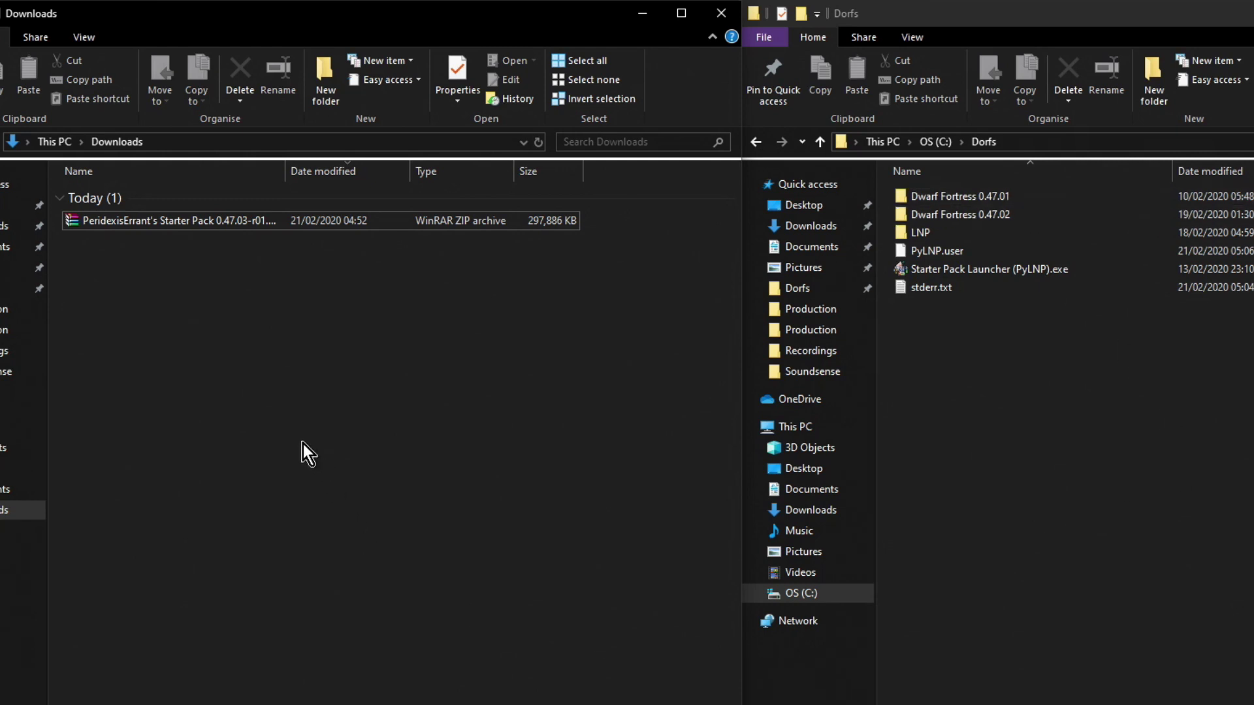
pyautogui.click(205, 225)
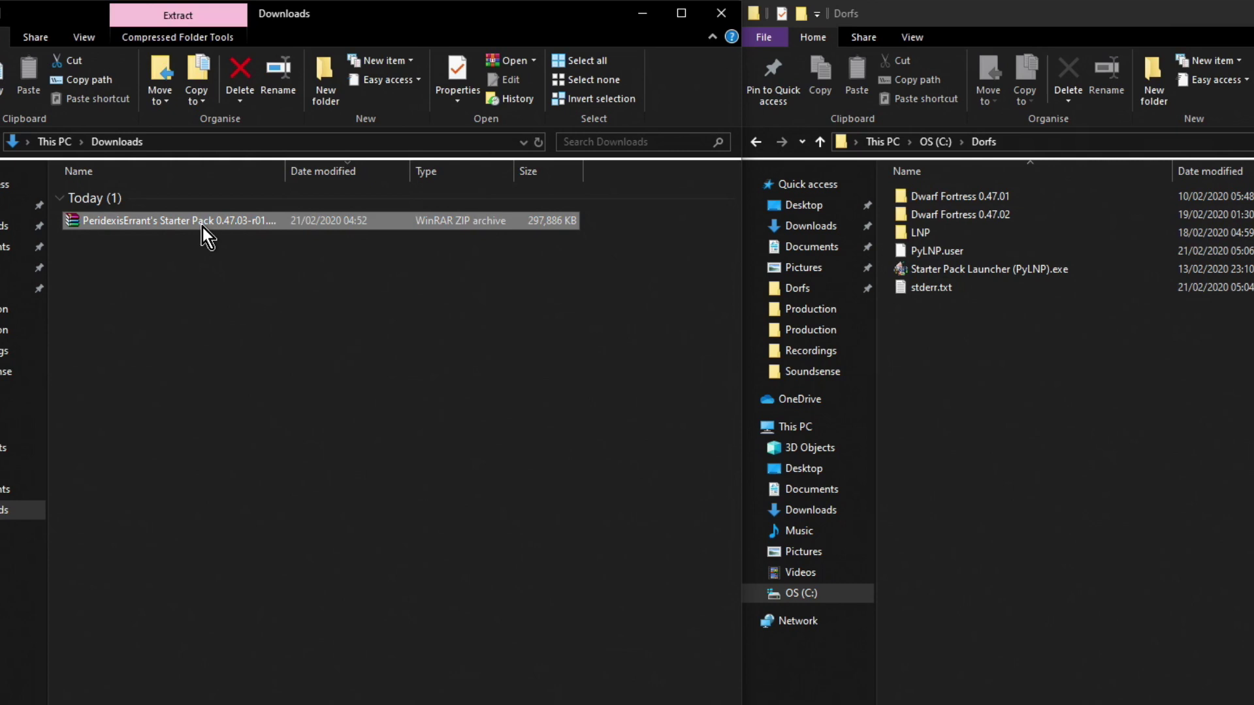
pyautogui.rightClick(204, 229)
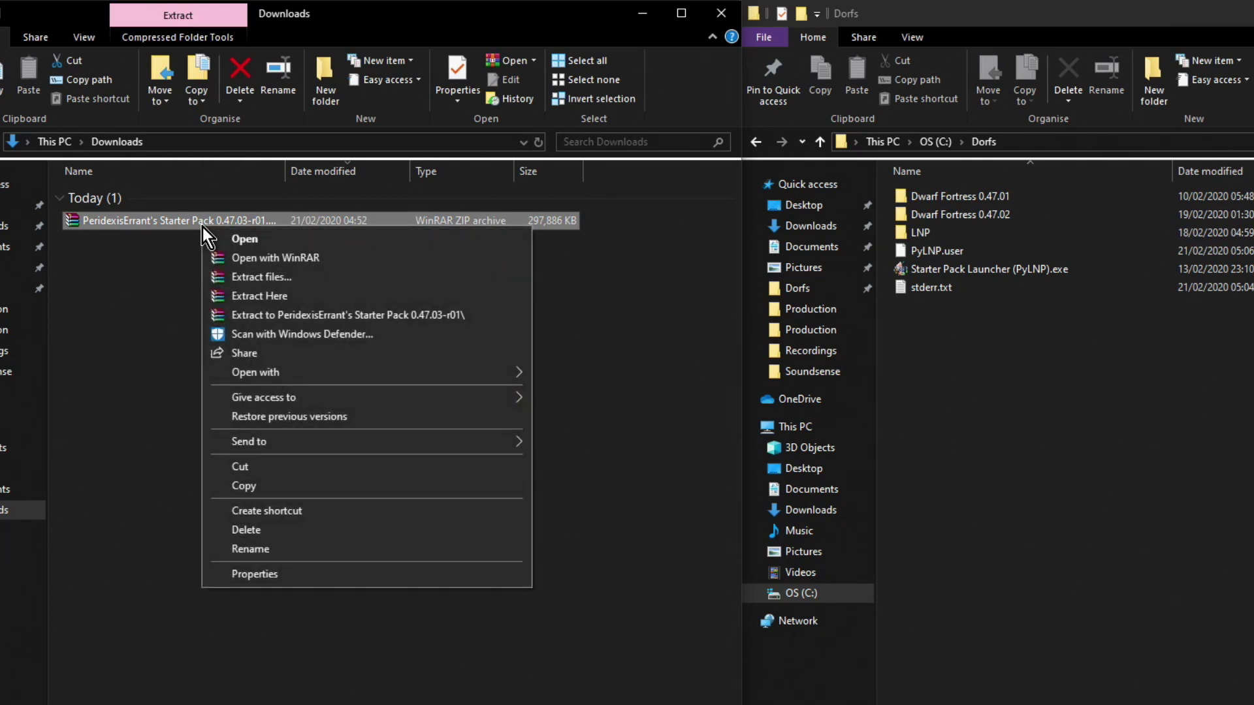
pyautogui.click(290, 299)
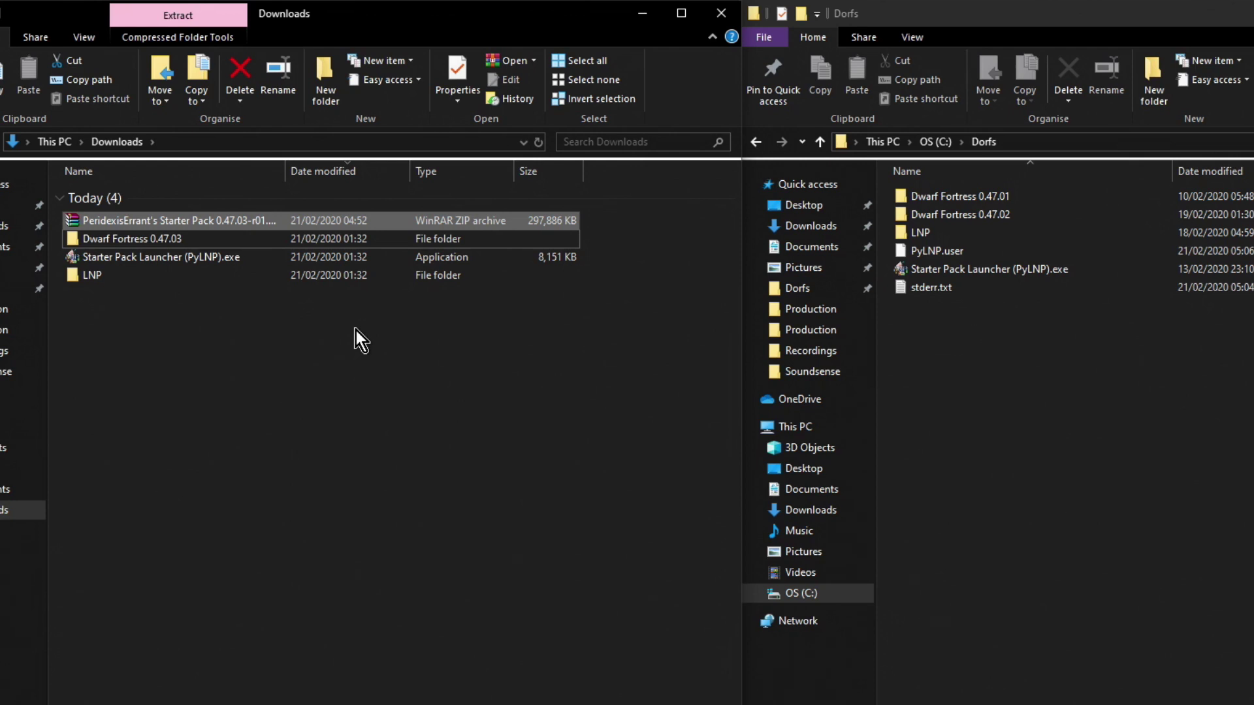
# Step: Rename the existing LNP folder in the Dorfs folder to OLD LNP
pyautogui.click(930, 236)
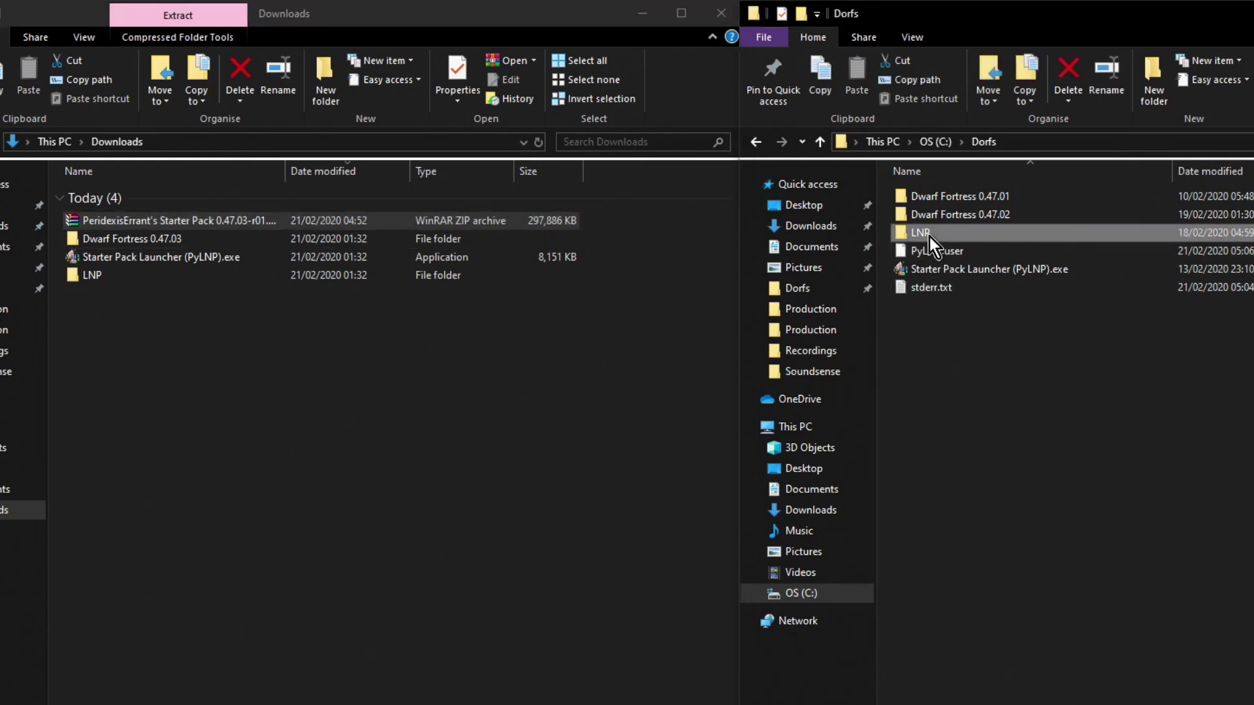
pyautogui.click(917, 236)
pyautogui.press('Home')
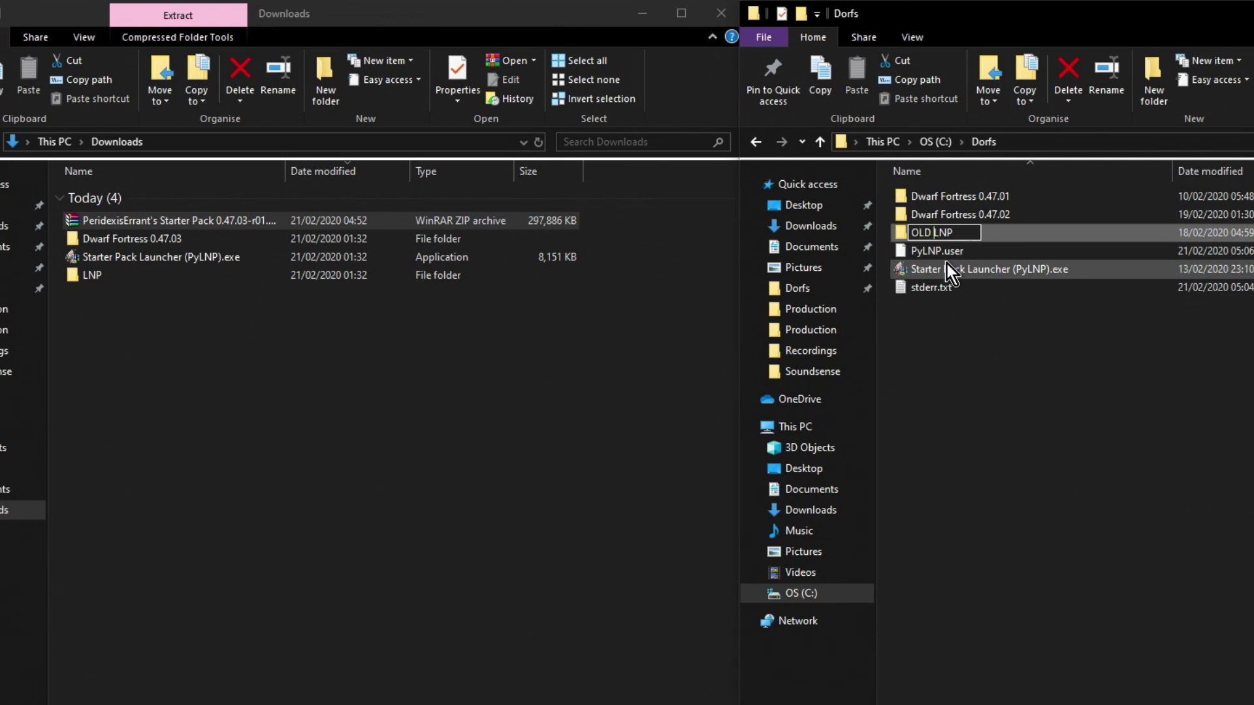
pyautogui.click(944, 368)
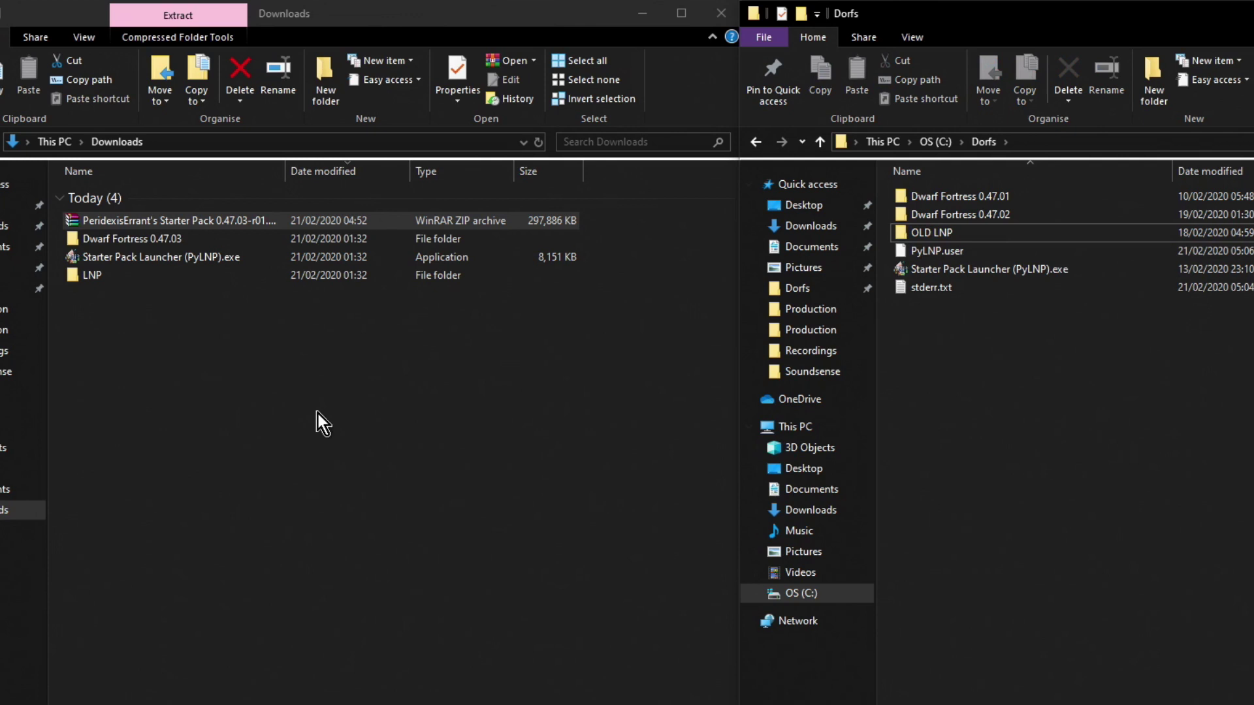
# Step: Move the extracted Dwarf Fortress 0.47.03 folder from Downloads into the Dorfs folder
pyautogui.click(134, 241)
pyautogui.moveTo(134, 241); pyautogui.dragTo(978, 388)
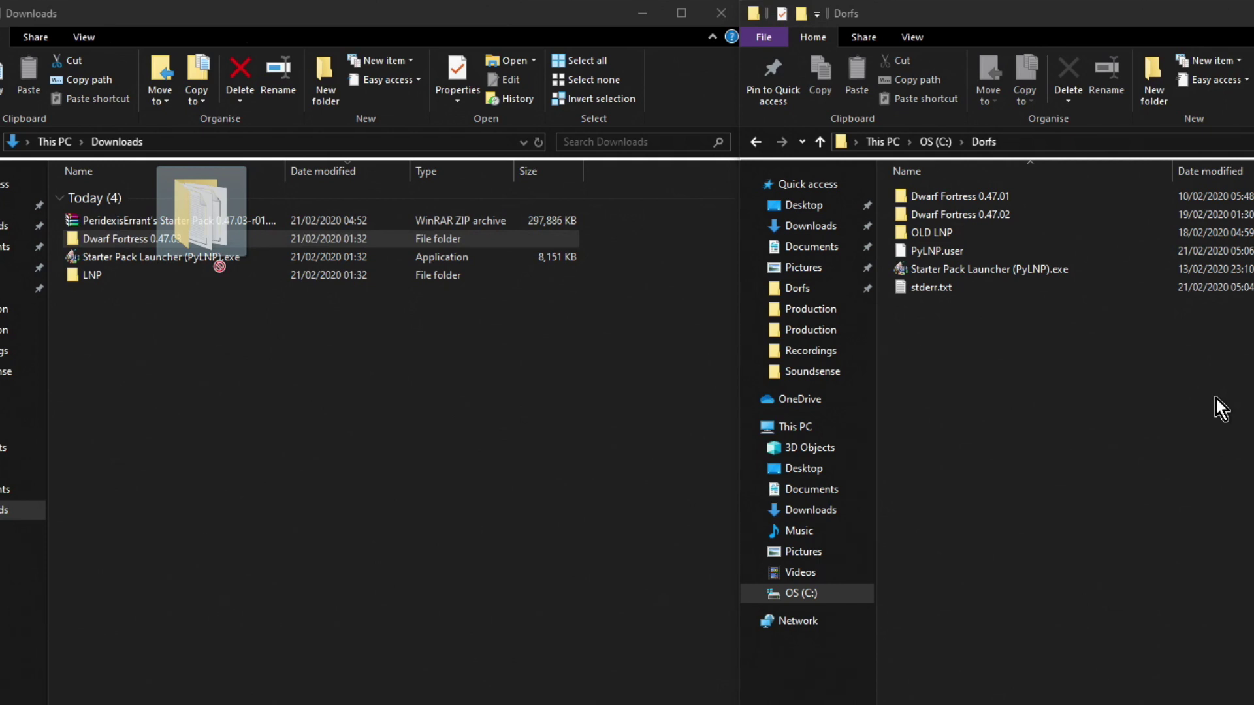
pyautogui.moveTo(1216, 399); pyautogui.dragTo(1216, 399)
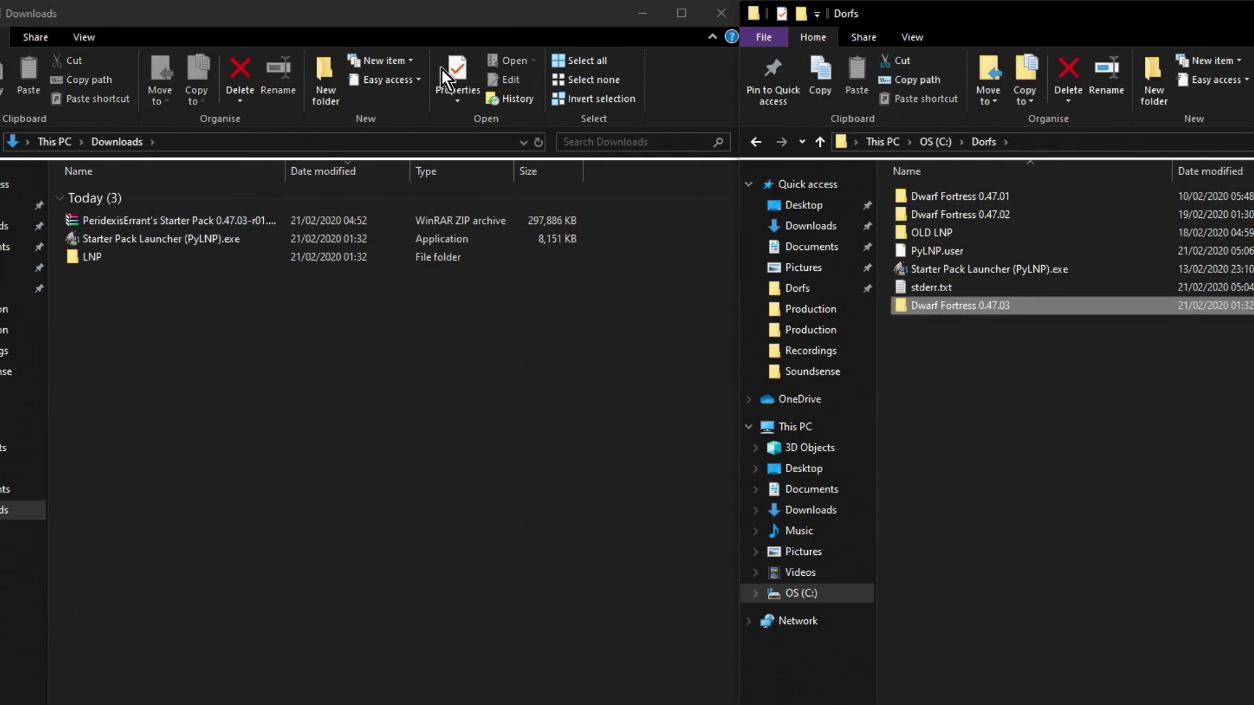
# Step: Move the old Starter Pack Launcher (PyLNP).exe from Dorfs to the desktop and replace it with the new one from Downloads
pyautogui.moveTo(421, 6); pyautogui.dragTo(424, 116)
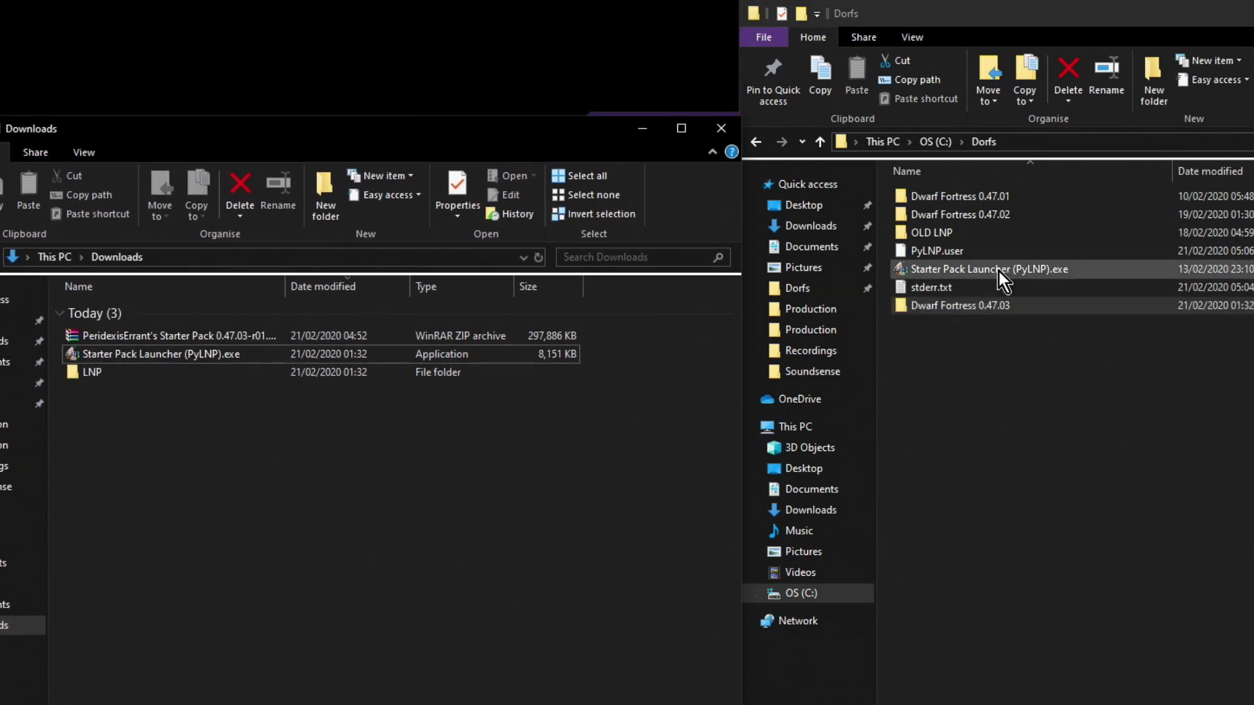
pyautogui.moveTo(998, 272); pyautogui.dragTo(432, 92)
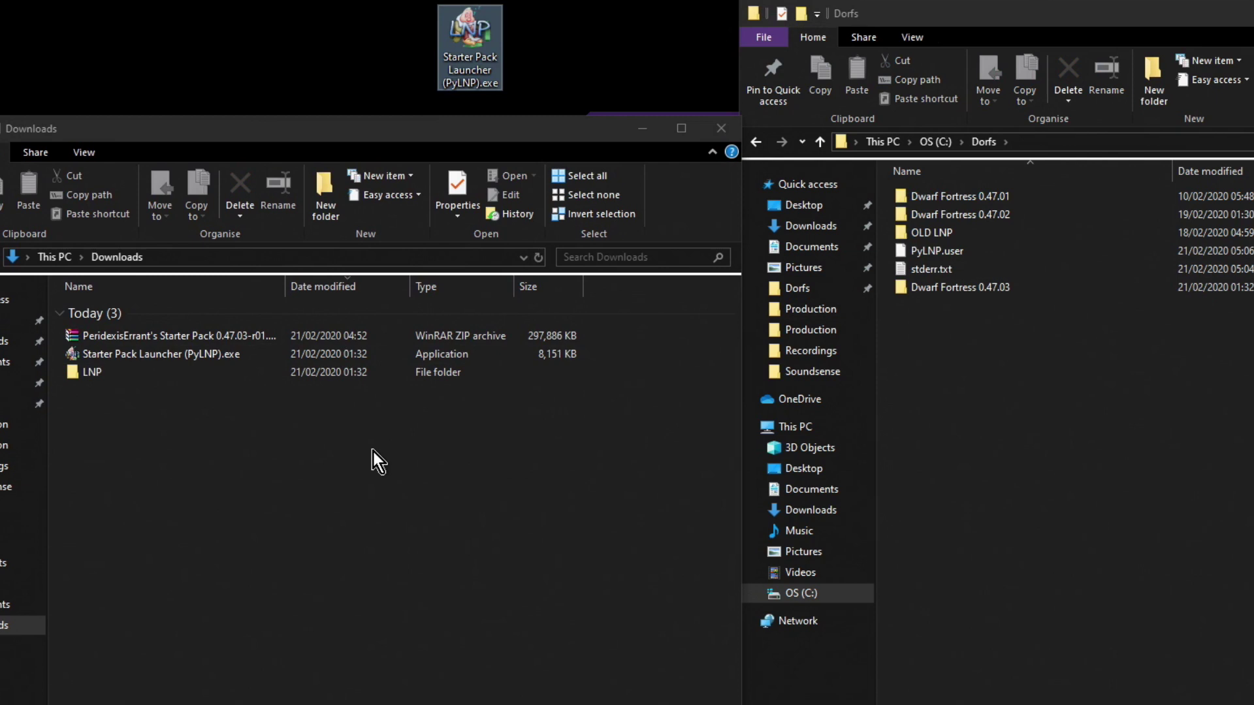
pyautogui.moveTo(112, 361); pyautogui.dragTo(1040, 411)
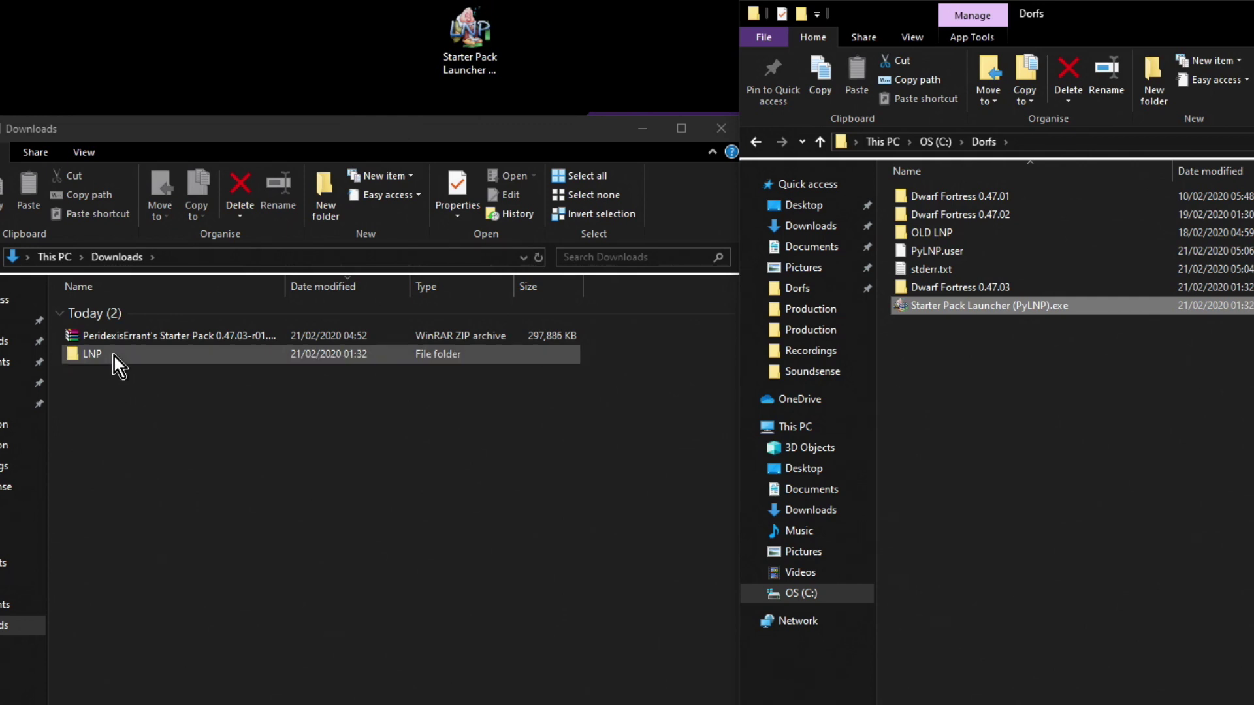
# Step: Move the extracted LNP folder from Downloads into Dorfs and close the Downloads window
pyautogui.moveTo(115, 358); pyautogui.dragTo(340, 397)
pyautogui.moveTo(258, 357); pyautogui.dragTo(1094, 422)
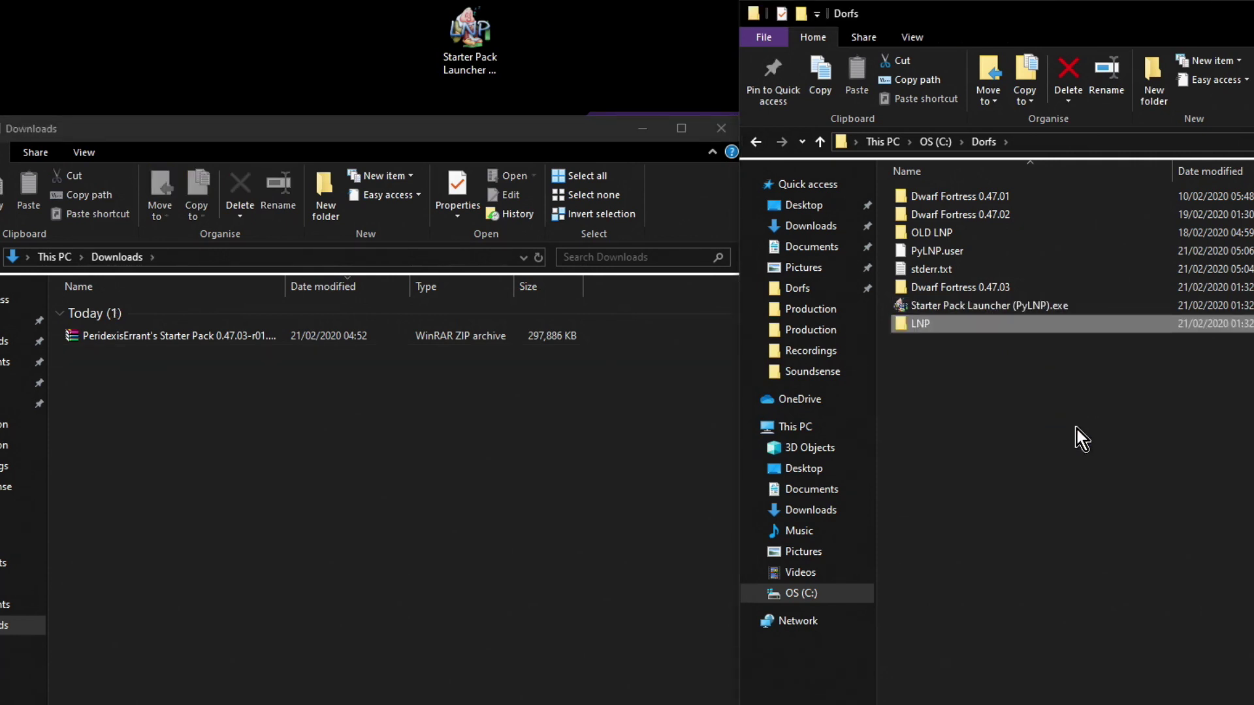
pyautogui.click(716, 130)
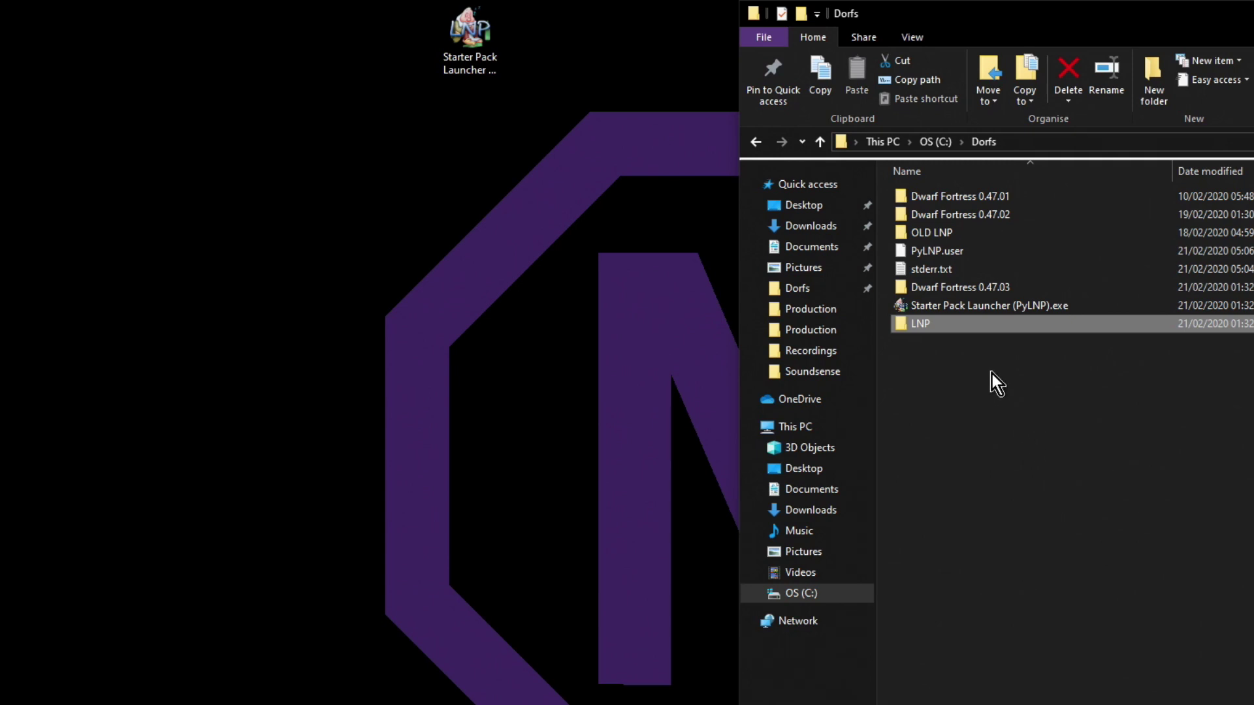
# Step: Open the OLD LNP folder in a separate window placed beside the Dorfs window
pyautogui.doubleClick(955, 235)
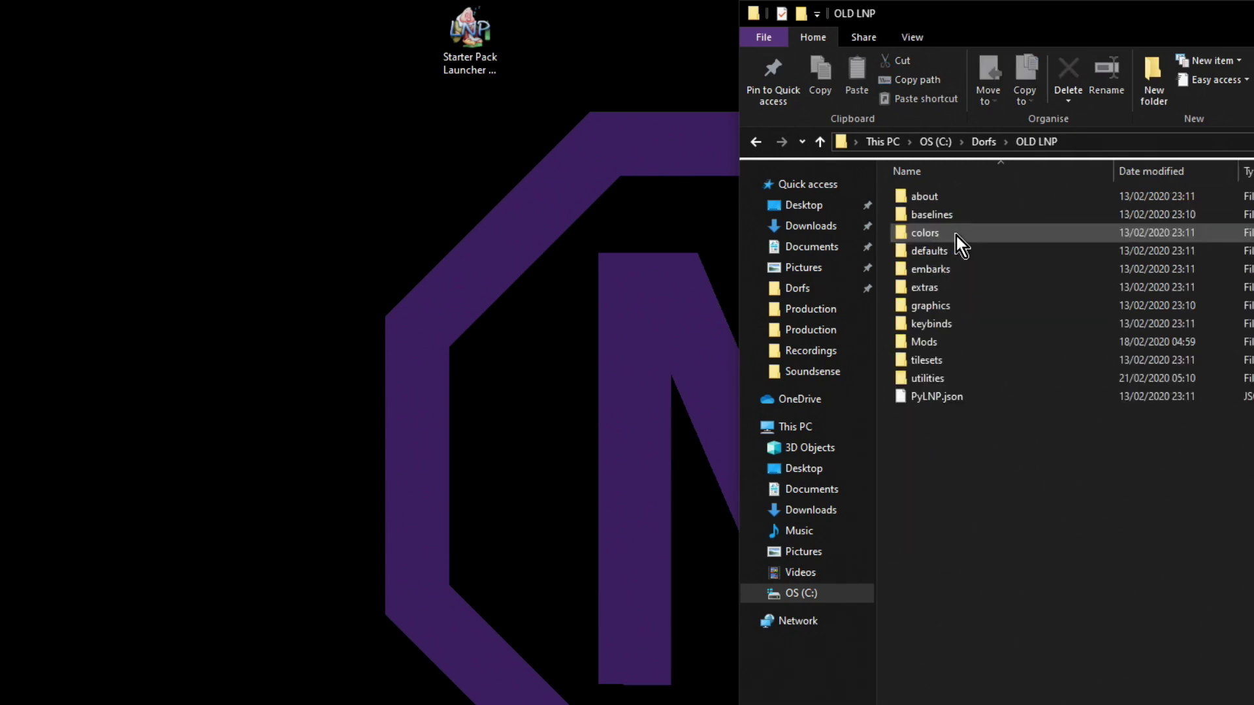
pyautogui.click(993, 145)
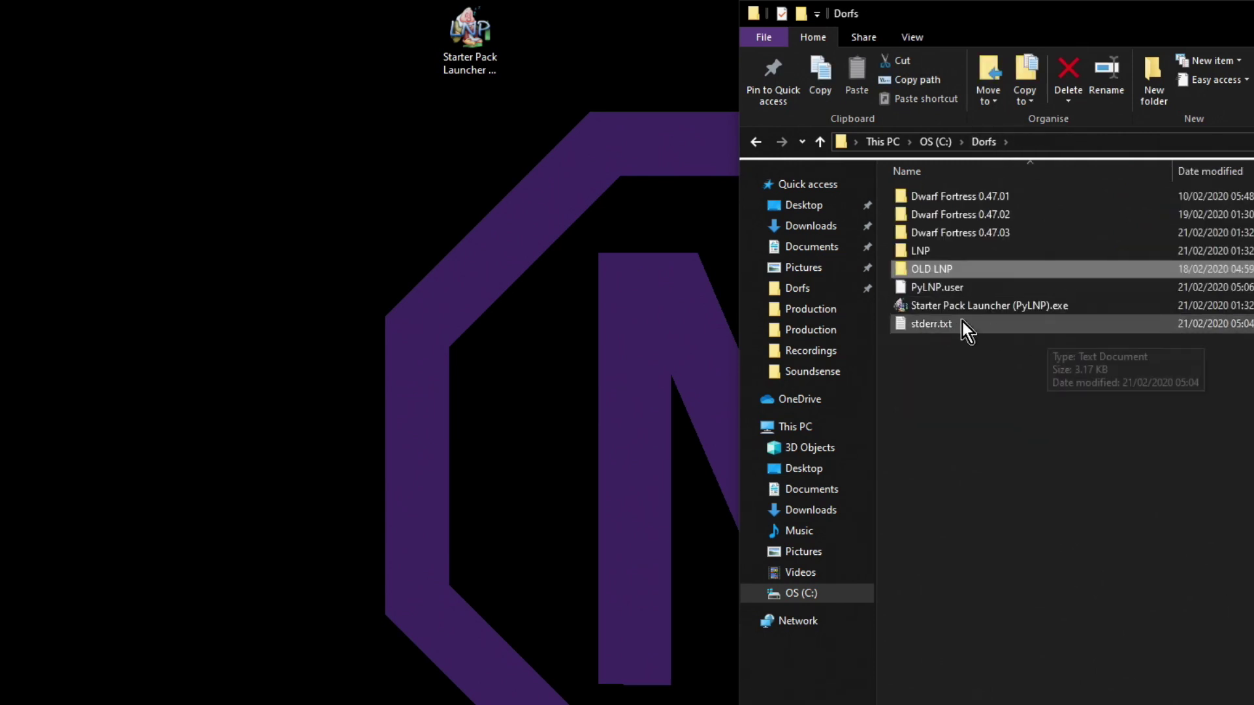
pyautogui.rightClick(945, 272)
pyautogui.click(1016, 299)
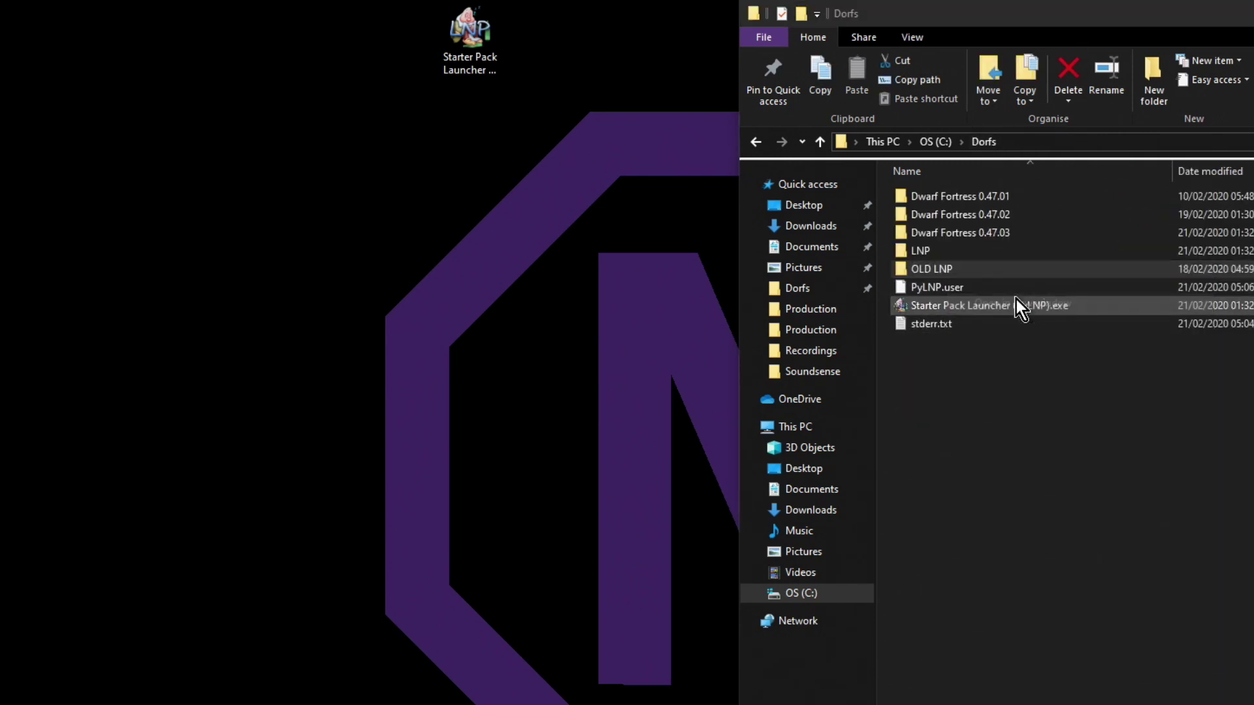
pyautogui.moveTo(605, 353); pyautogui.dragTo(0, 294)
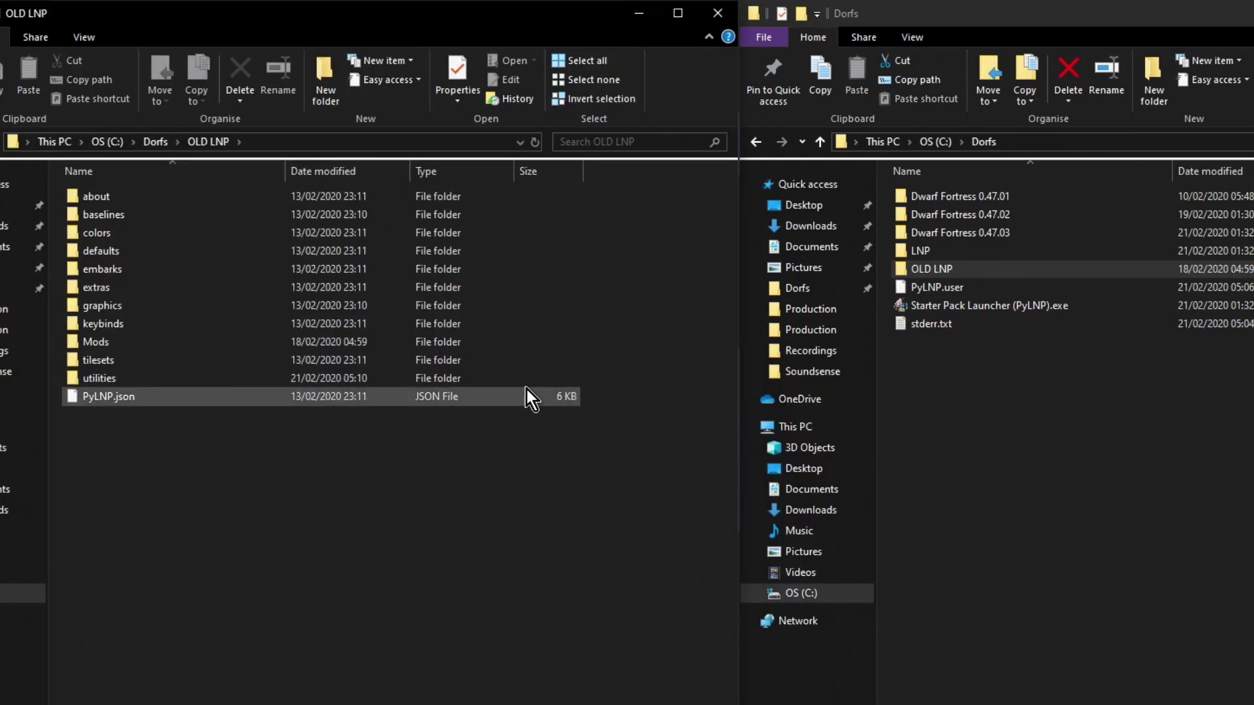
# Step: Open the utilities\Soundsense folder of OLD LNP in one window and that of the new LNP in the other
pyautogui.doubleClick(108, 379)
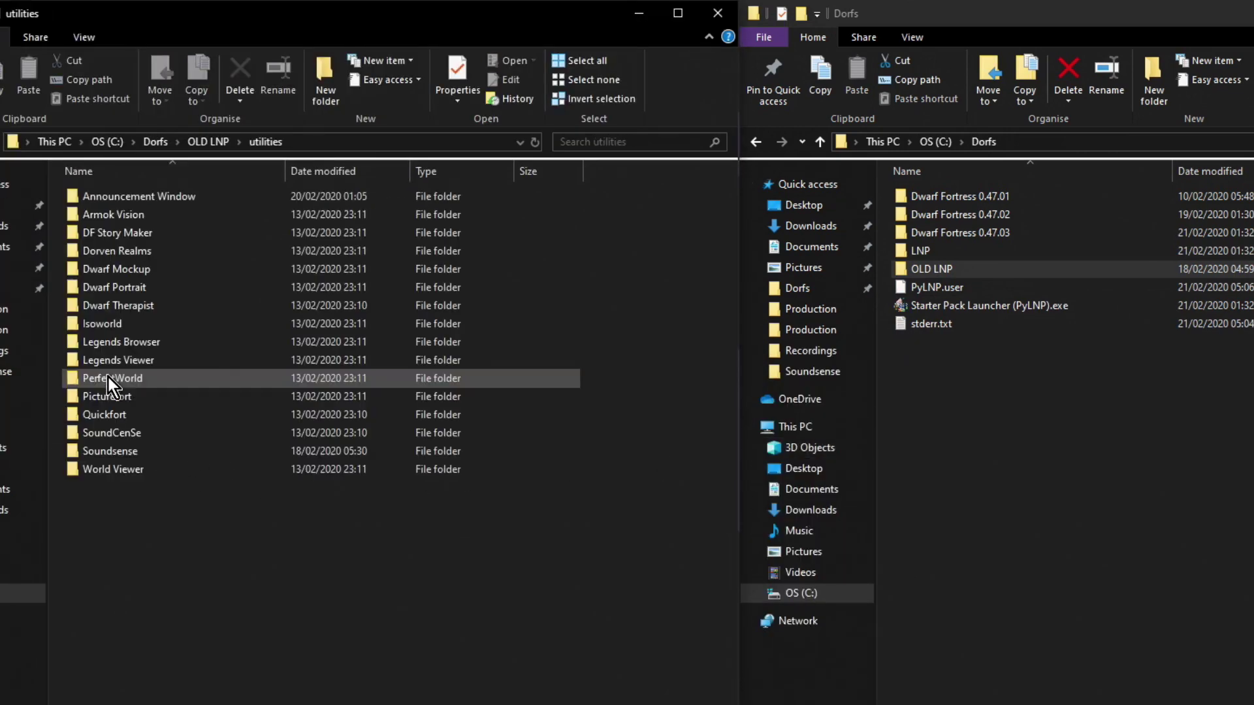
pyautogui.doubleClick(128, 452)
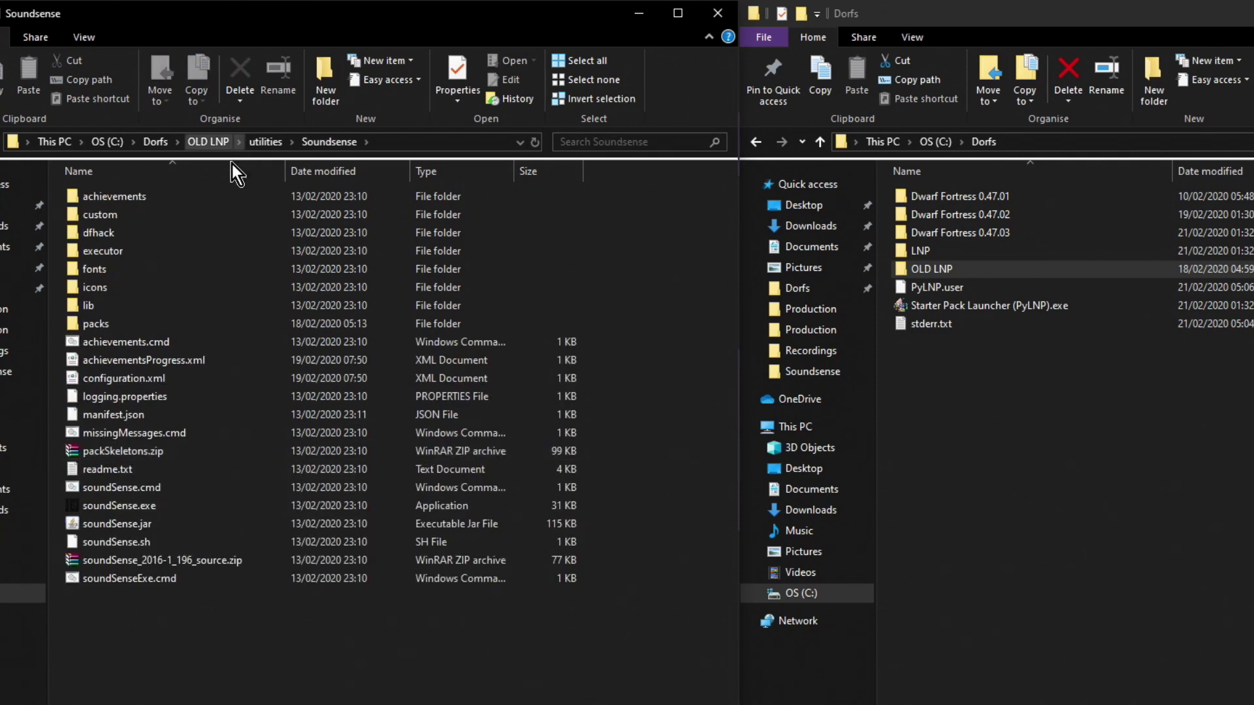
pyautogui.doubleClick(959, 252)
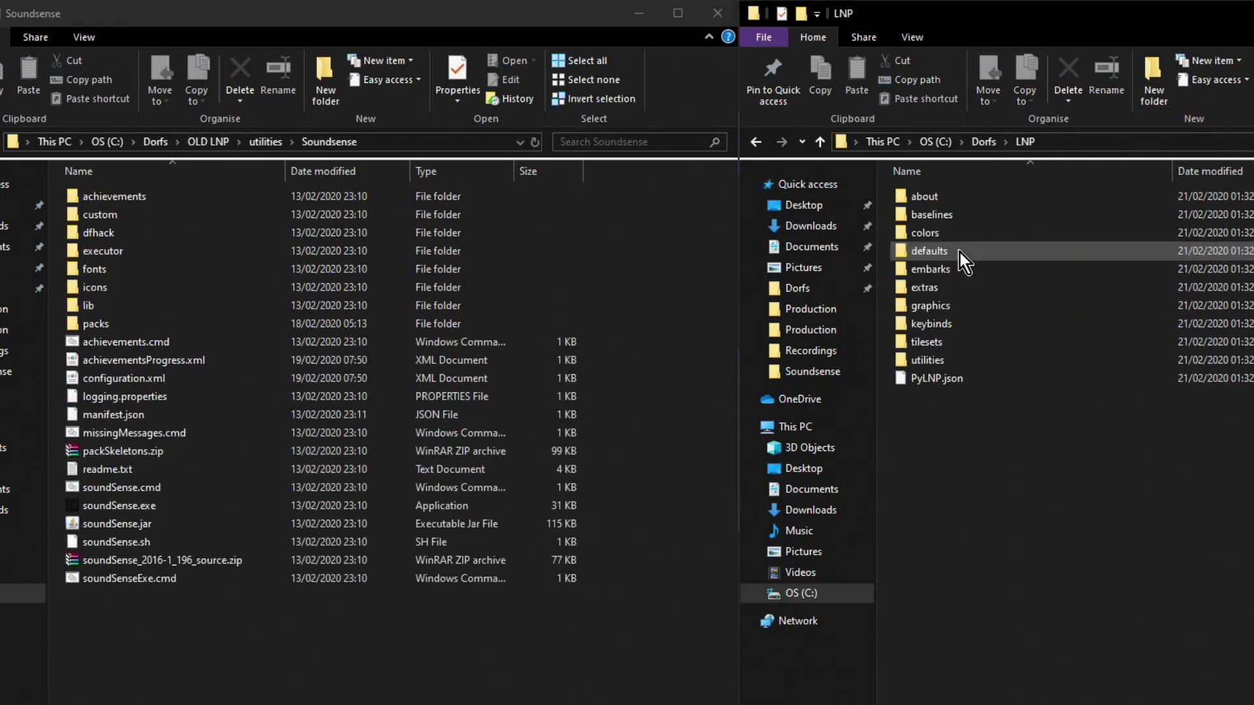
pyautogui.doubleClick(966, 357)
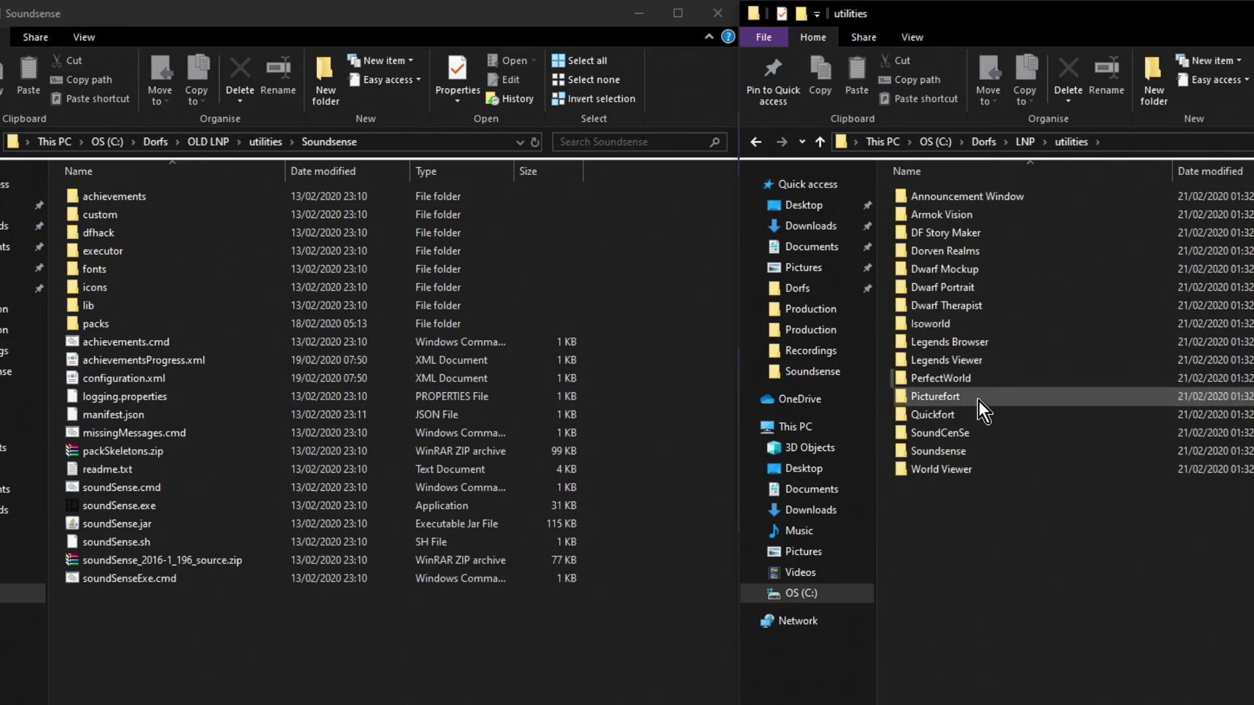
pyautogui.doubleClick(977, 455)
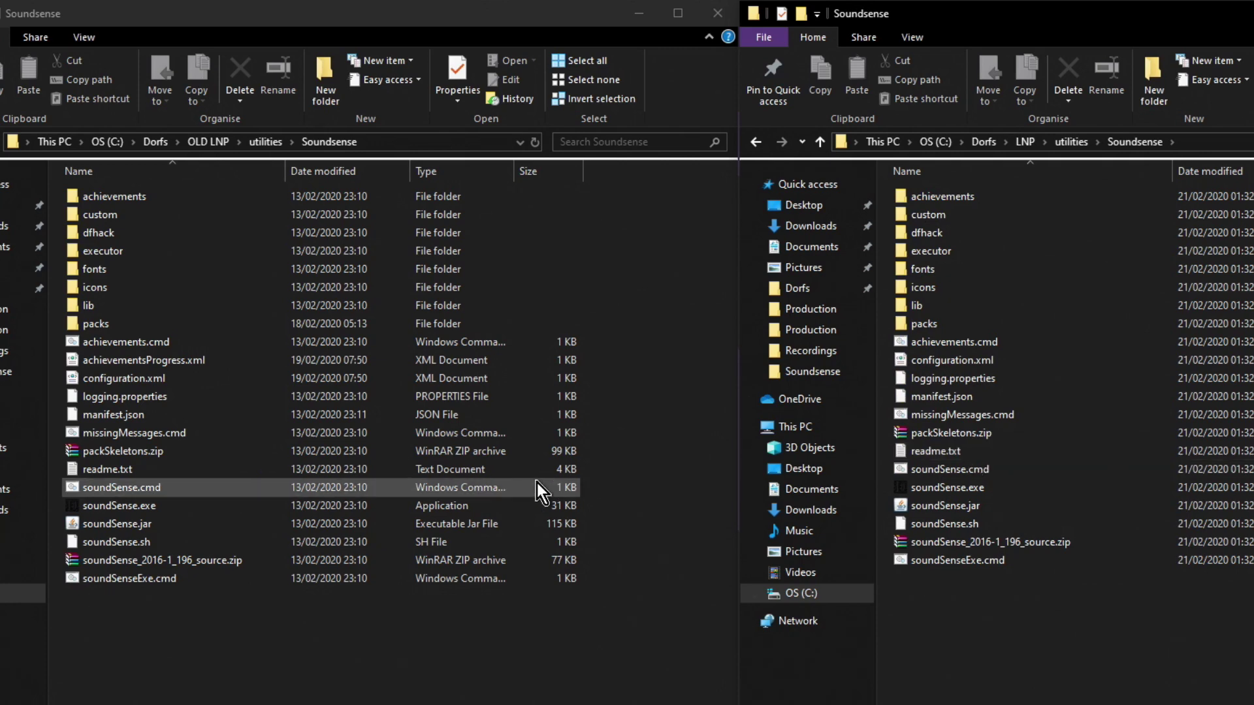
# Step: Compare the Soundsense packs folders of OLD LNP and LNP, and look inside the default folder of the new one
pyautogui.doubleClick(129, 329)
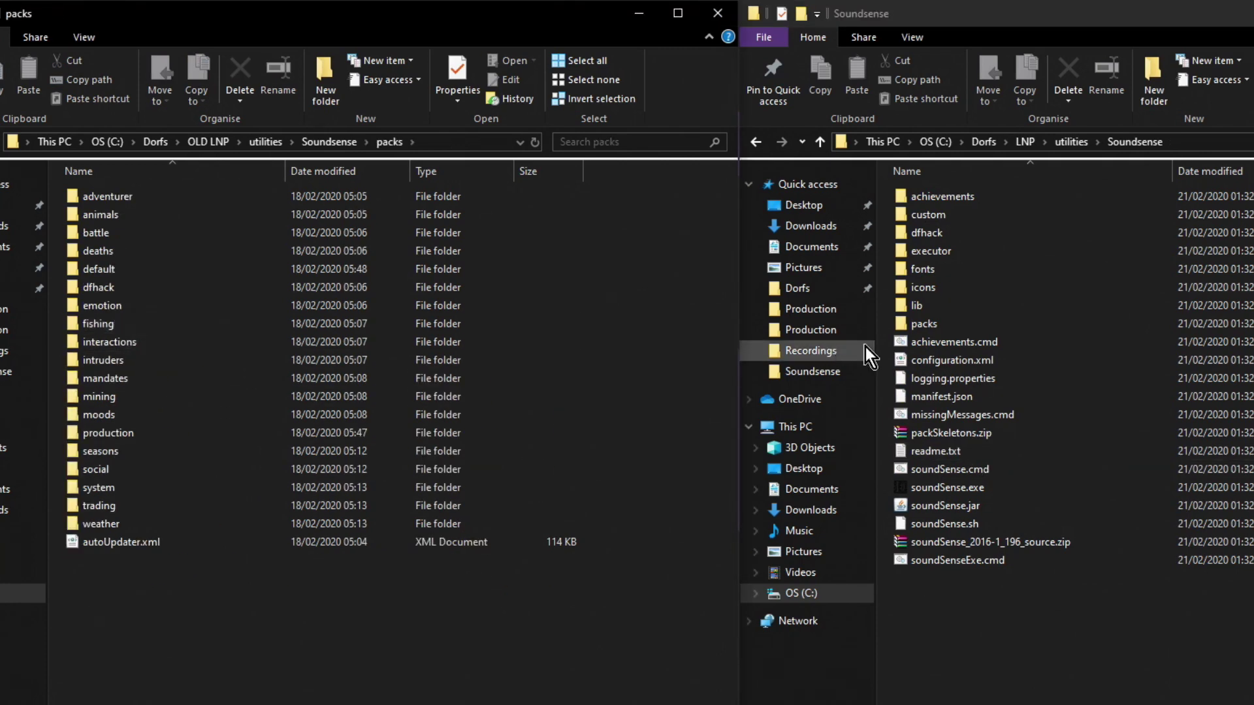
pyautogui.doubleClick(936, 327)
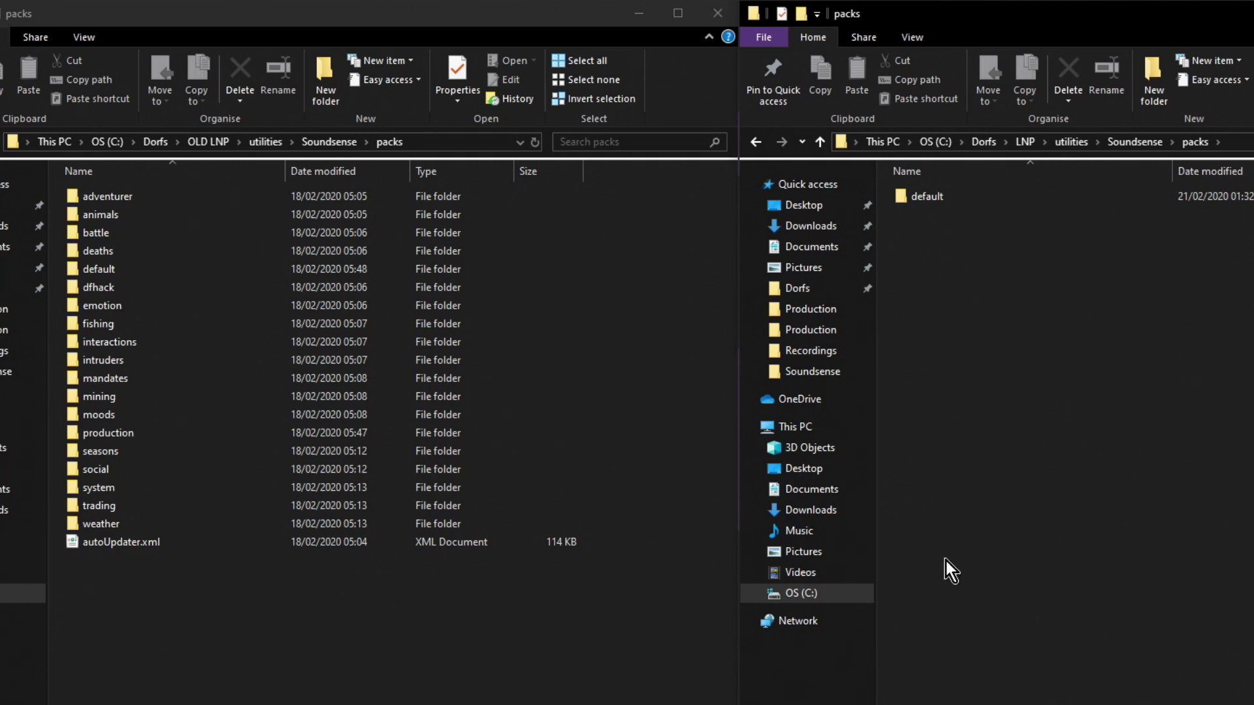
pyautogui.doubleClick(930, 202)
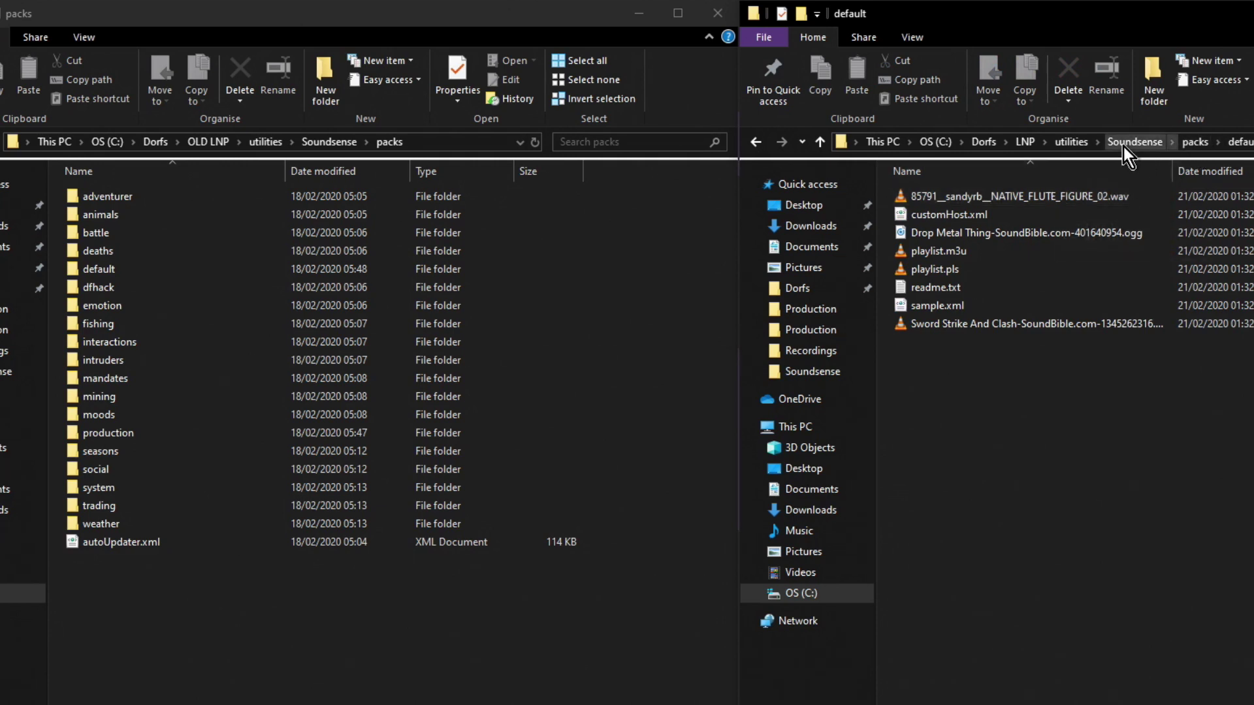
# Step: Return both windows to their utilities folders and move the new LNP's Soundsense folder out to the desktop
pyautogui.click(1067, 145)
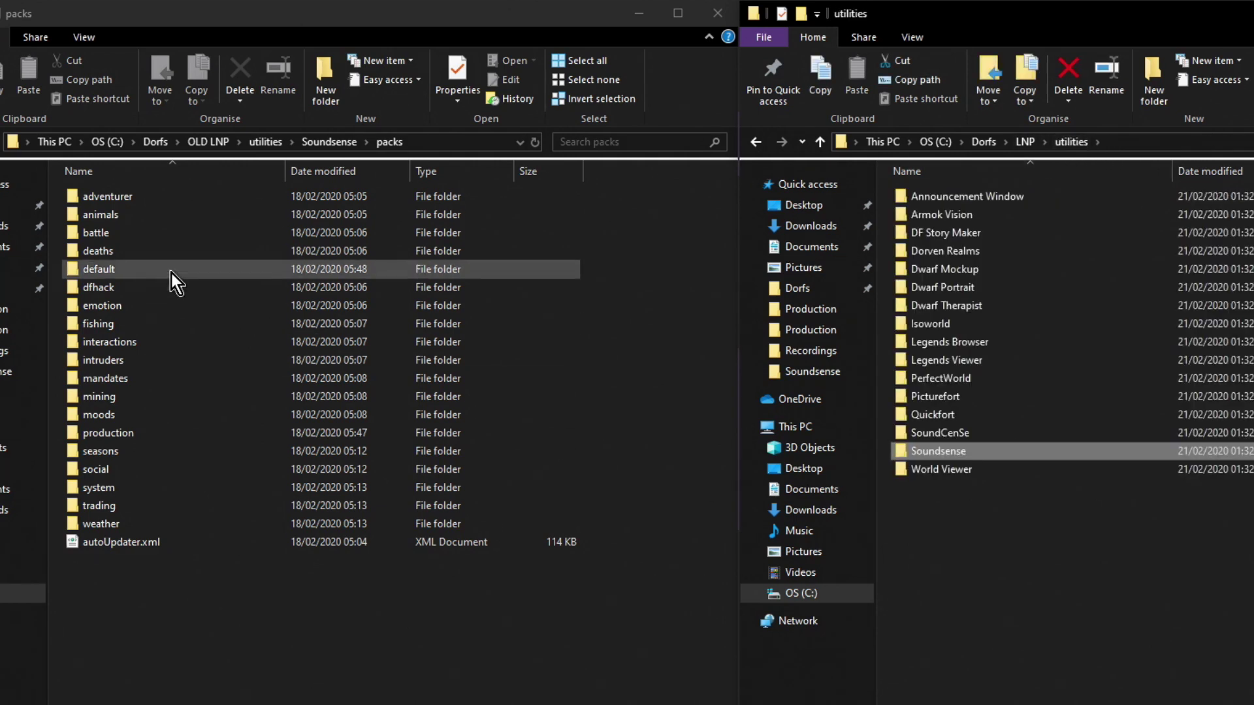
pyautogui.click(262, 144)
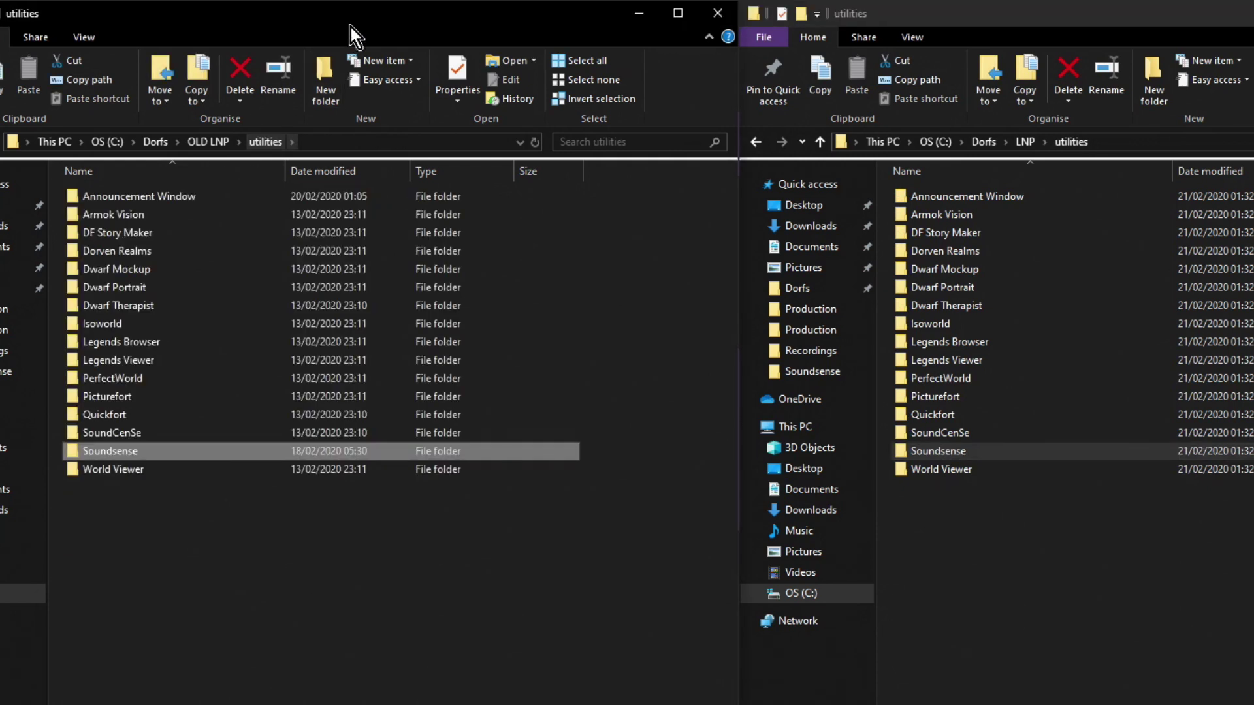
pyautogui.moveTo(330, 10); pyautogui.dragTo(331, 195)
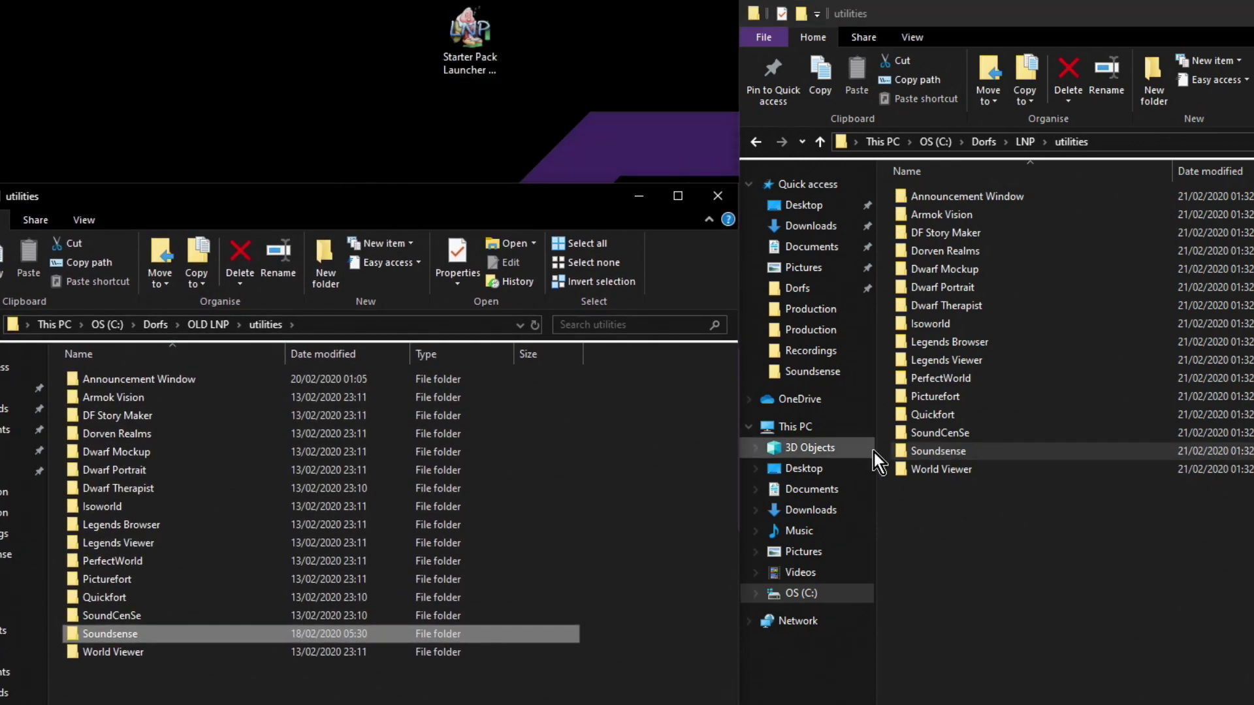
pyautogui.click(948, 458)
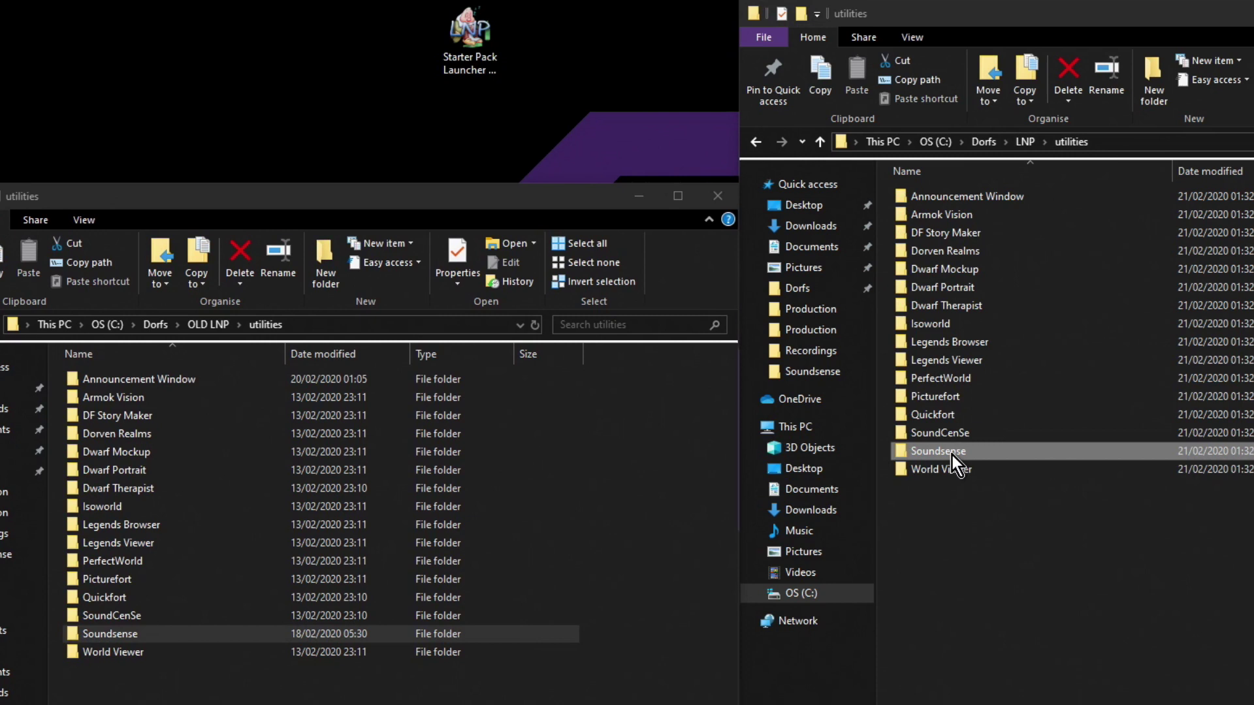
pyautogui.moveTo(953, 456); pyautogui.dragTo(299, 122)
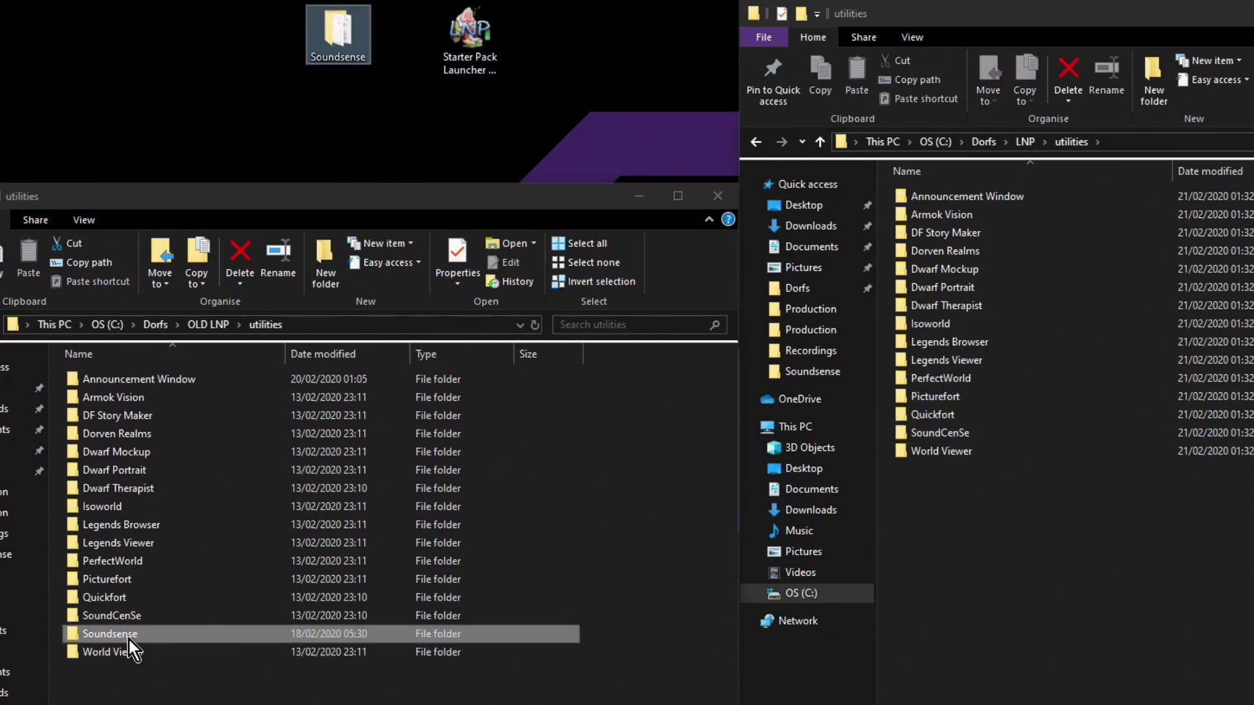
# Step: Move the Soundsense folder from OLD LNP\utilities into LNP\utilities and close the OLD LNP window
pyautogui.moveTo(128, 636); pyautogui.dragTo(1019, 594)
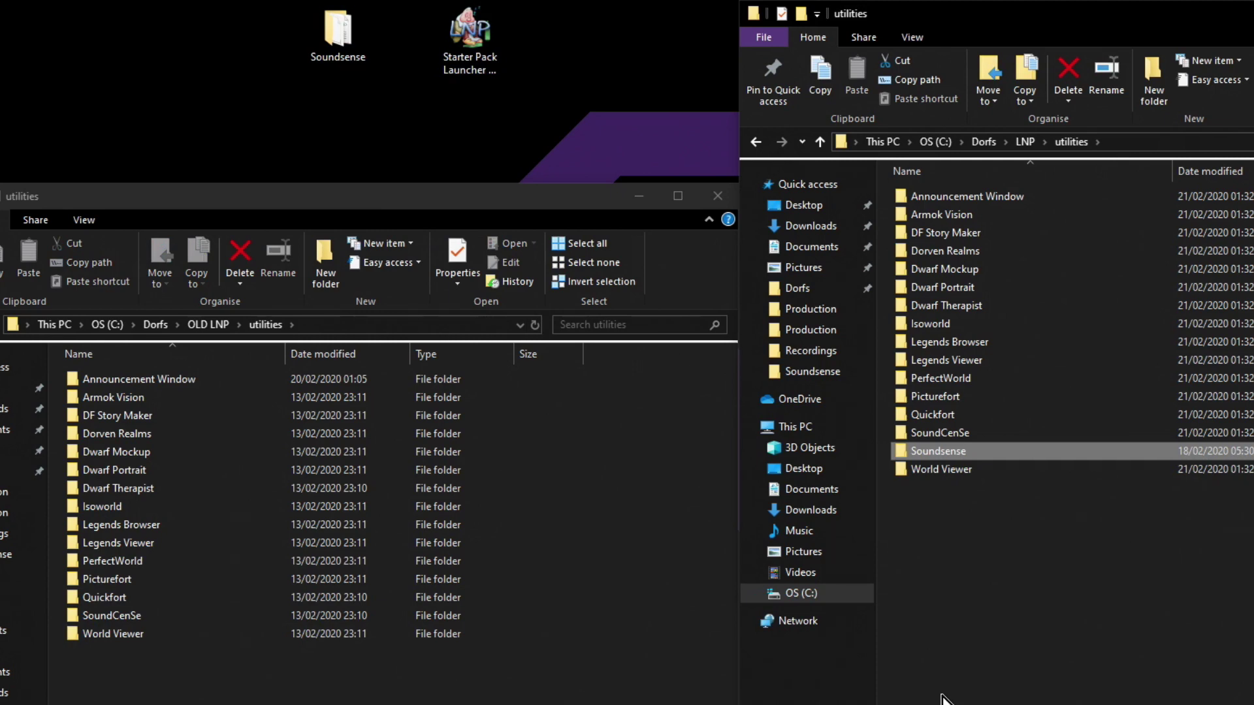
pyautogui.click(717, 196)
pyautogui.moveTo(277, 103); pyautogui.dragTo(500, 36)
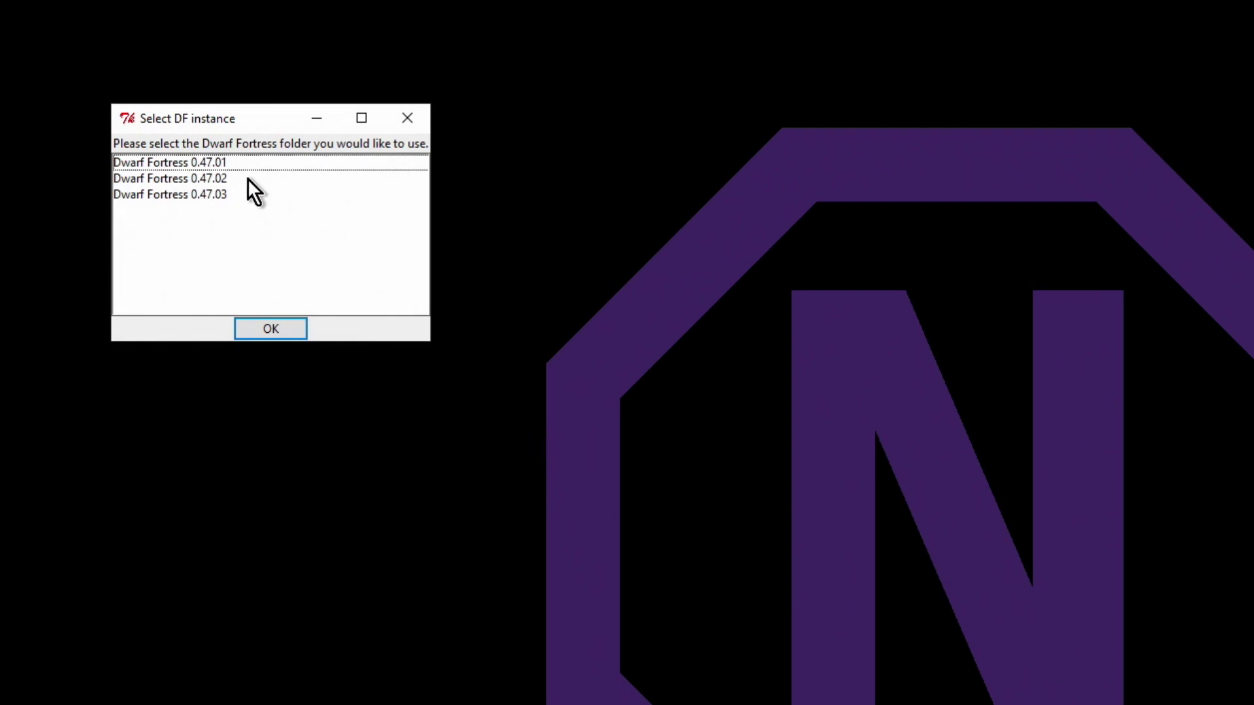
# Step: Choose Dwarf Fortress 0.47.03 as the DF instance for the launcher to use
pyautogui.click(164, 195)
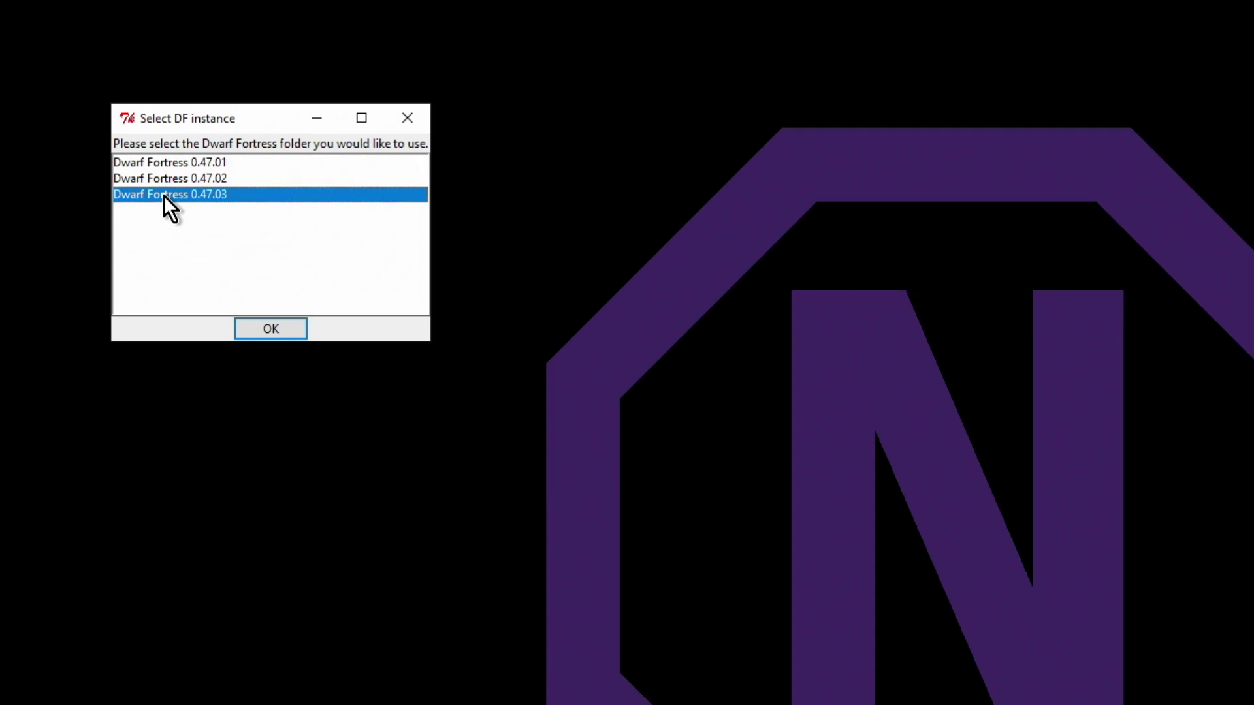
pyautogui.click(275, 335)
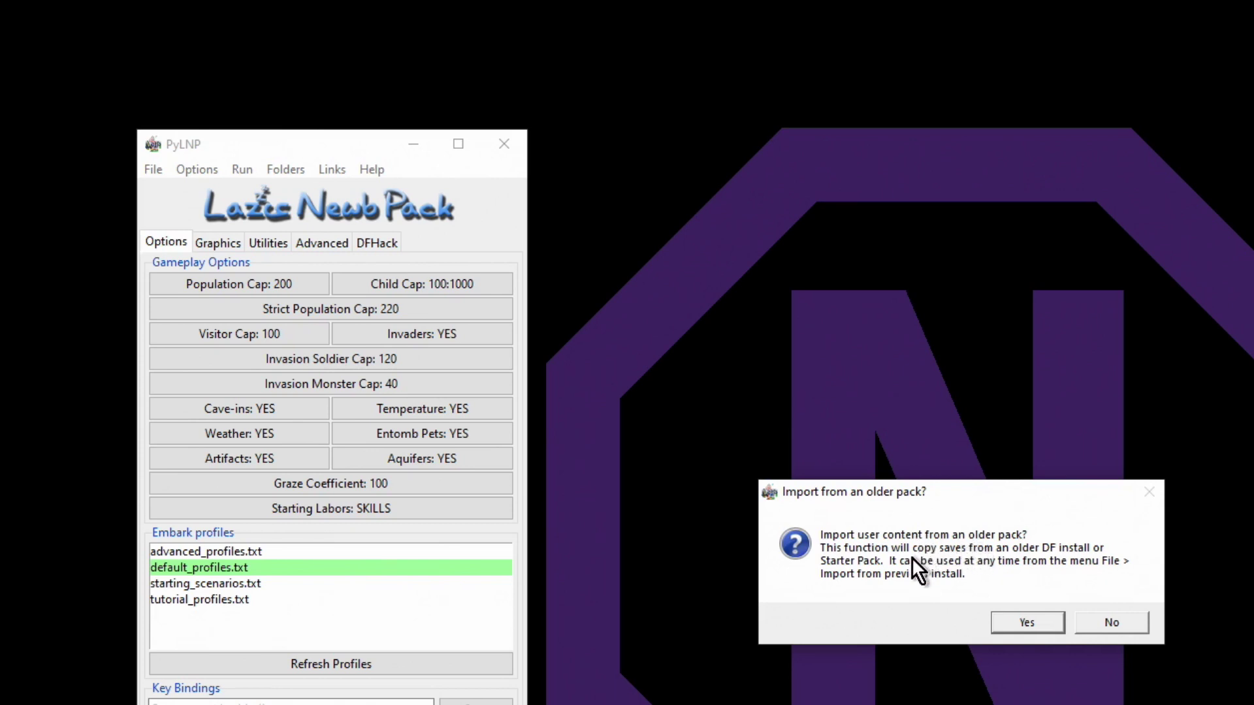
# Step: Import user content from the older install in C:\Dorfs\Dwarf Fortress 0.47.01 and dismiss the import report
pyautogui.click(1028, 622)
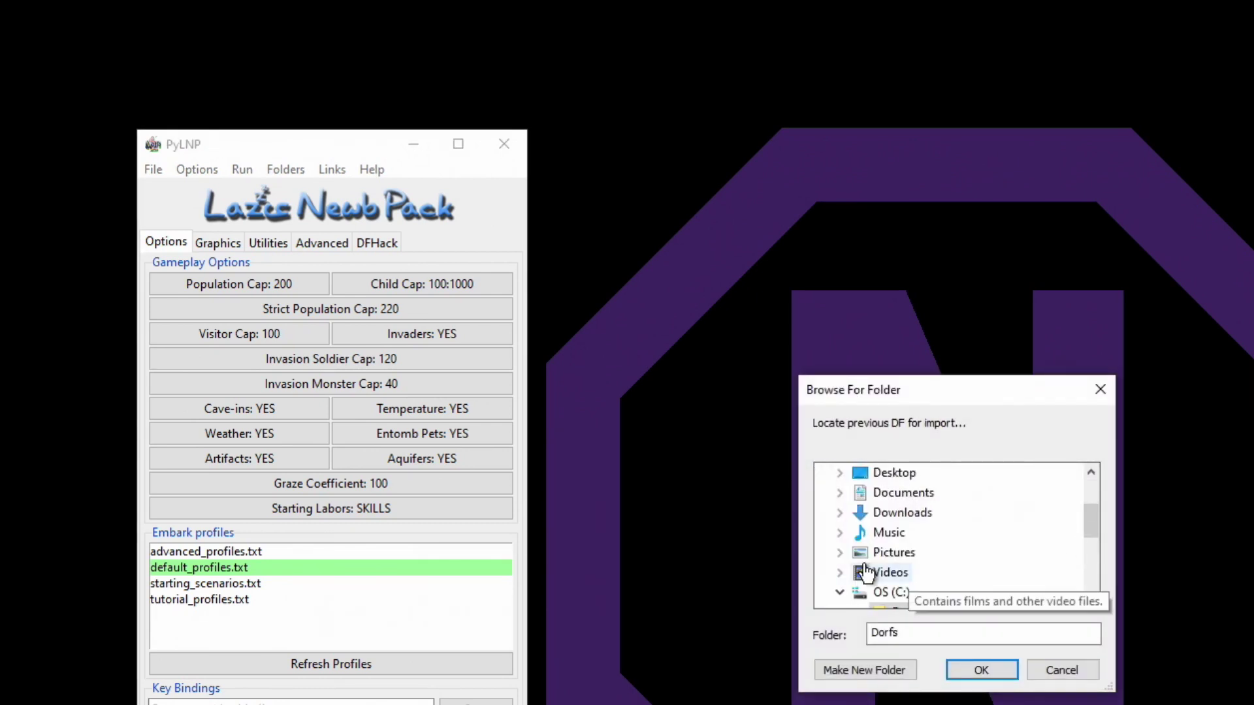
pyautogui.scroll(-1, 969, 561)
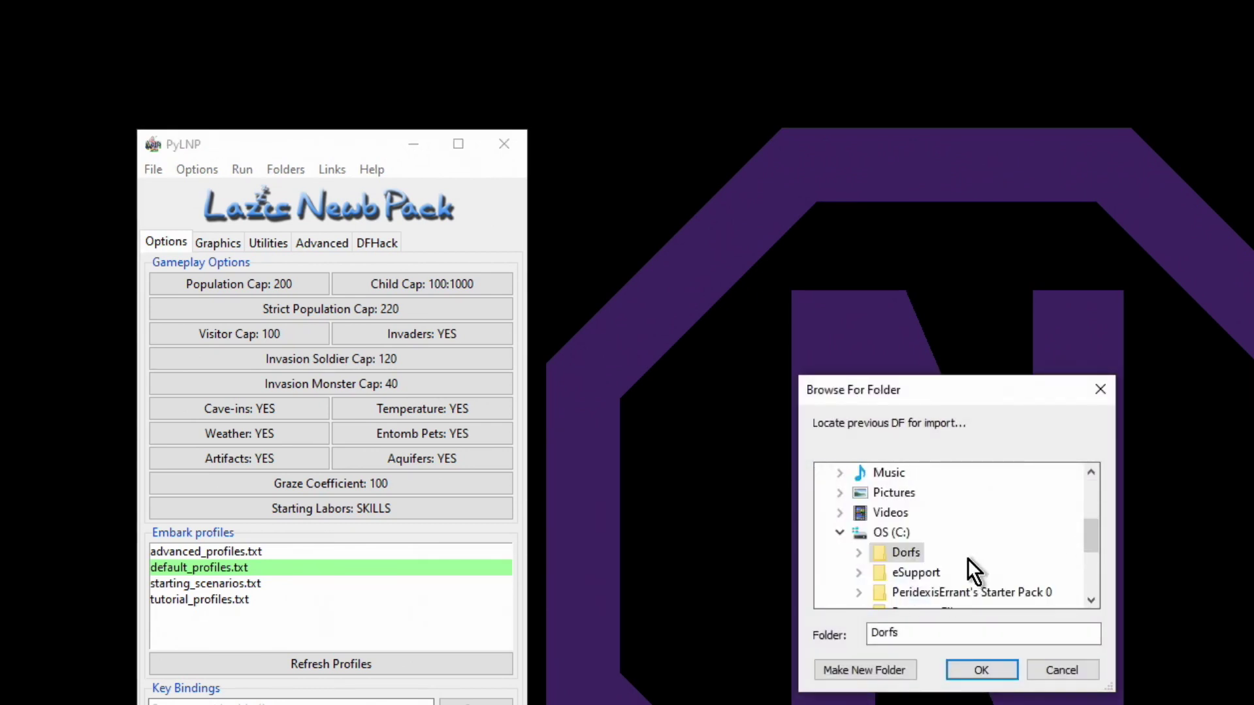
pyautogui.click(859, 552)
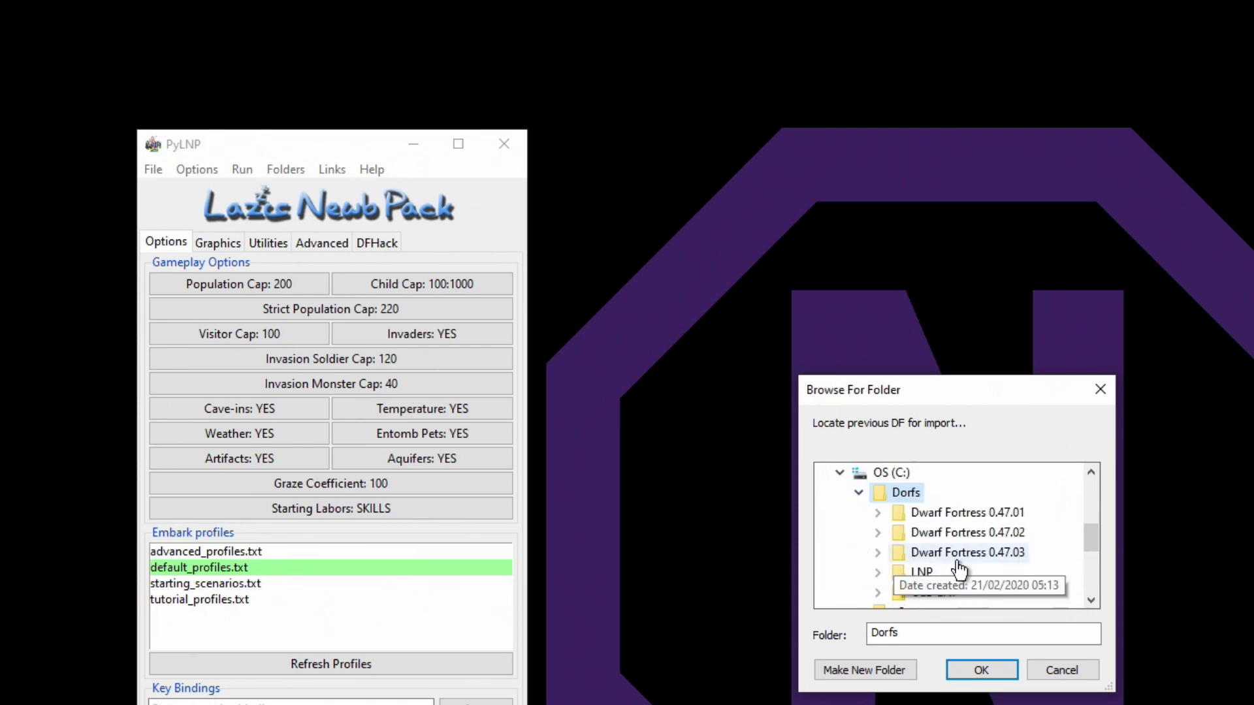
pyautogui.doubleClick(991, 517)
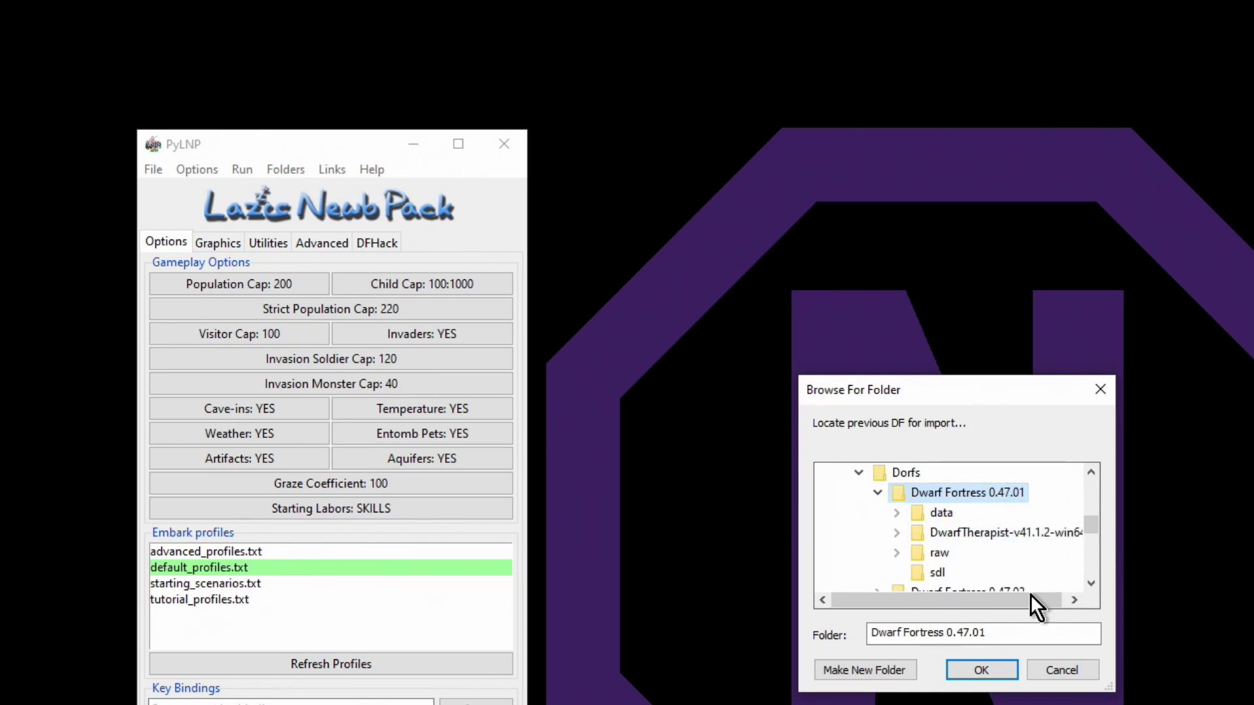
pyautogui.click(980, 671)
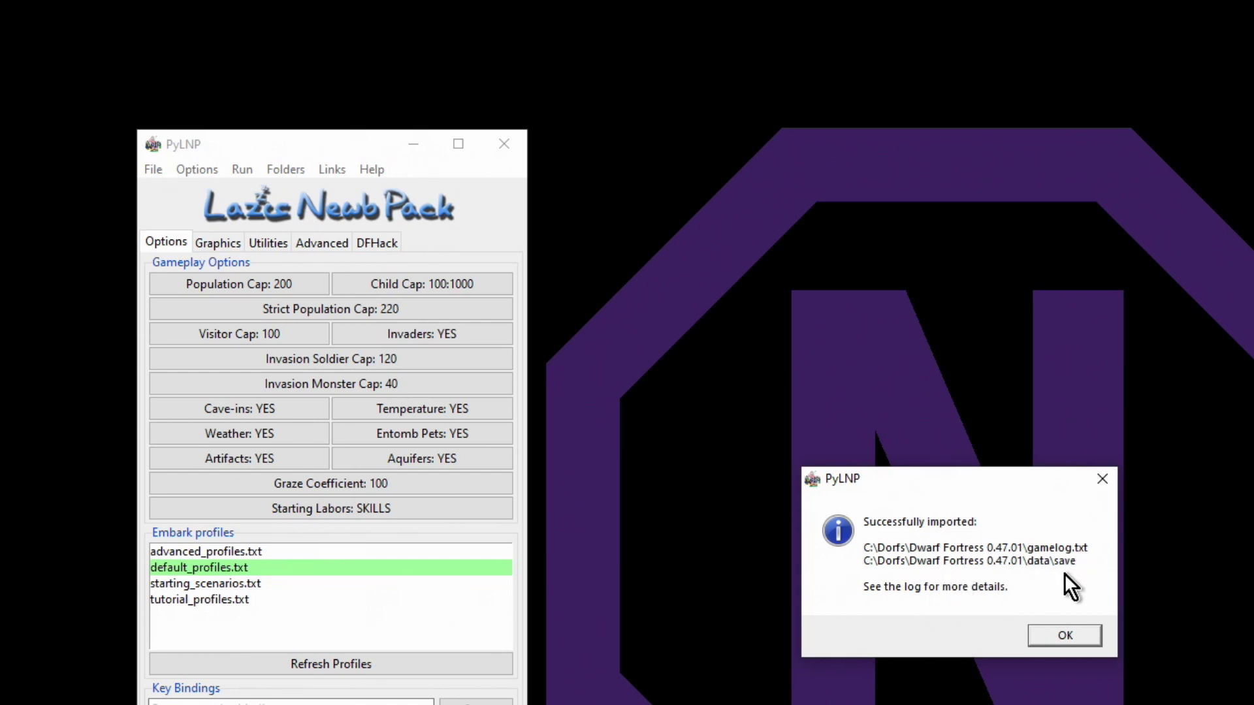
pyautogui.click(1074, 640)
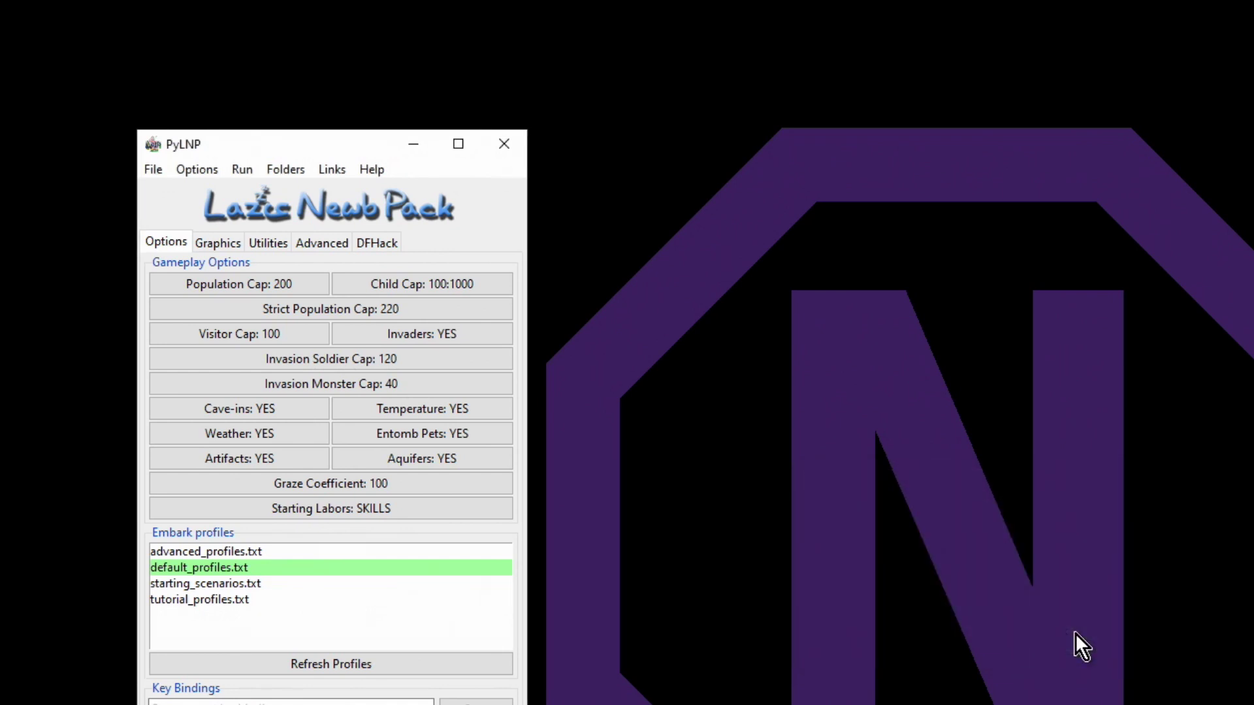